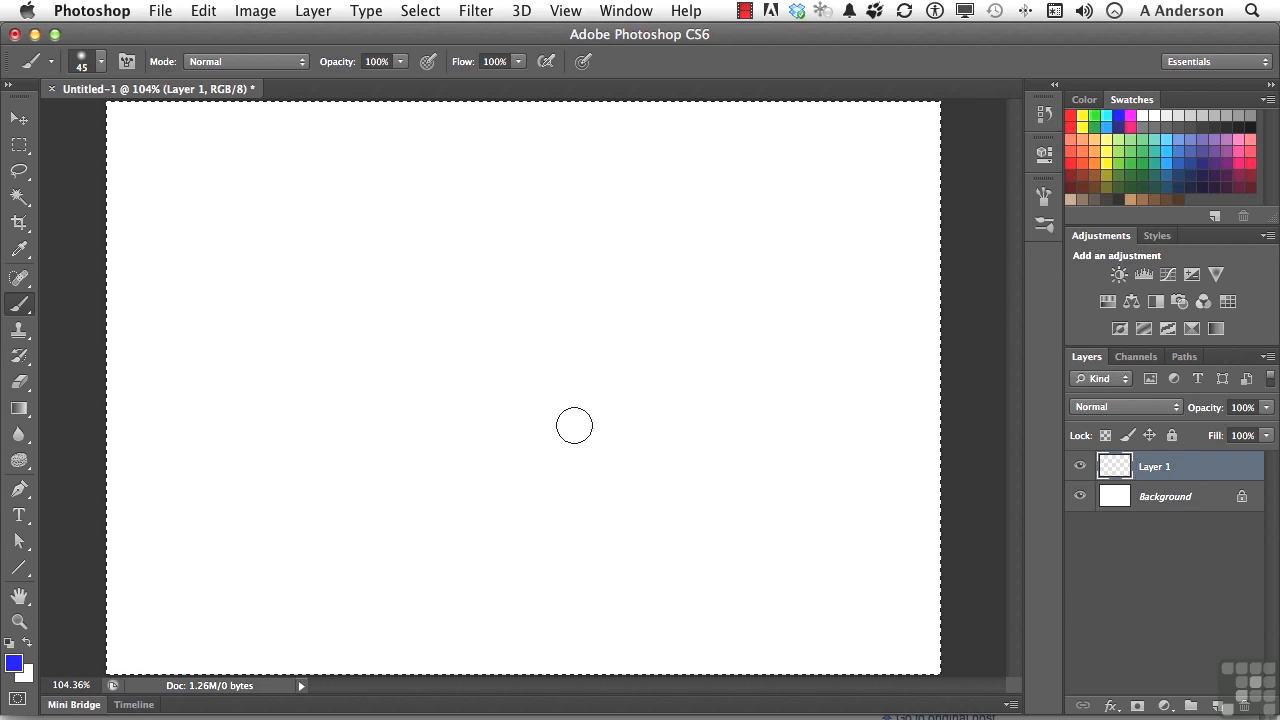
Pick a light cyan-blue swatch and paint two wavy strokes with the soft 45 px brush across the canvas middle.
click(1172, 135)
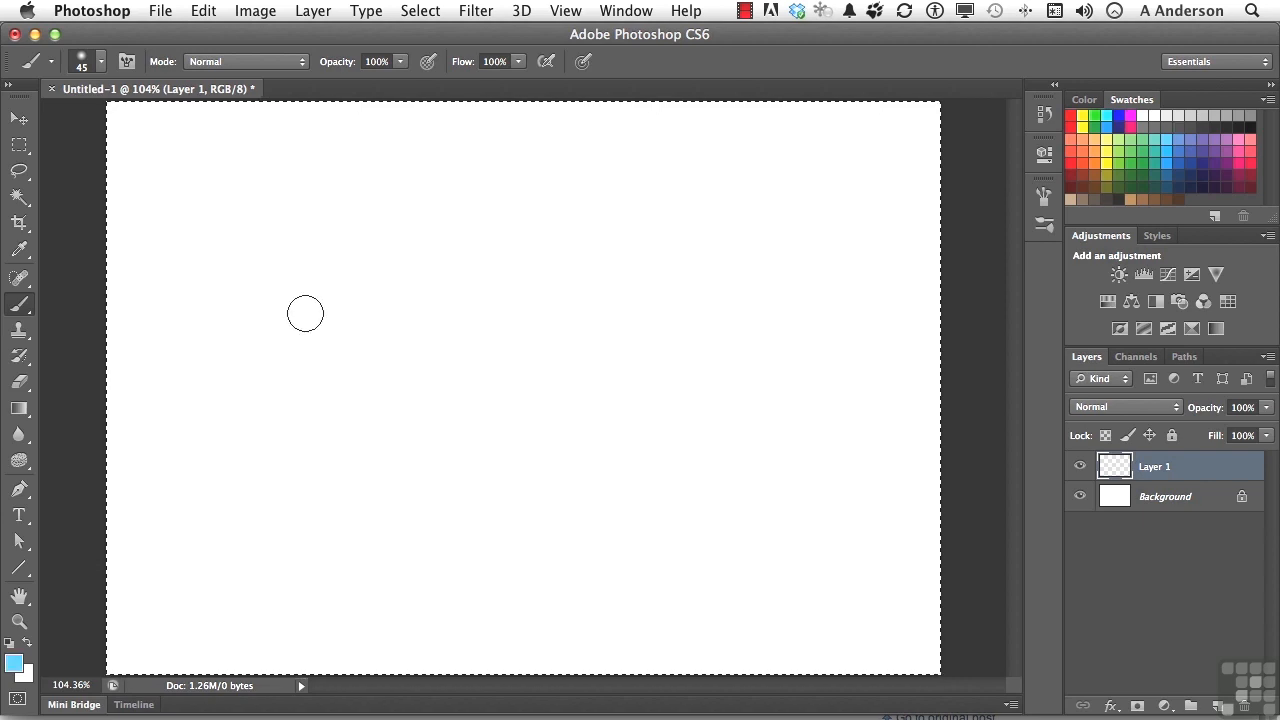
mouse_move(300, 314)
mouse_down()
mouse_move(352, 268)
mouse_move(521, 303)
mouse_move(659, 278)
mouse_up()
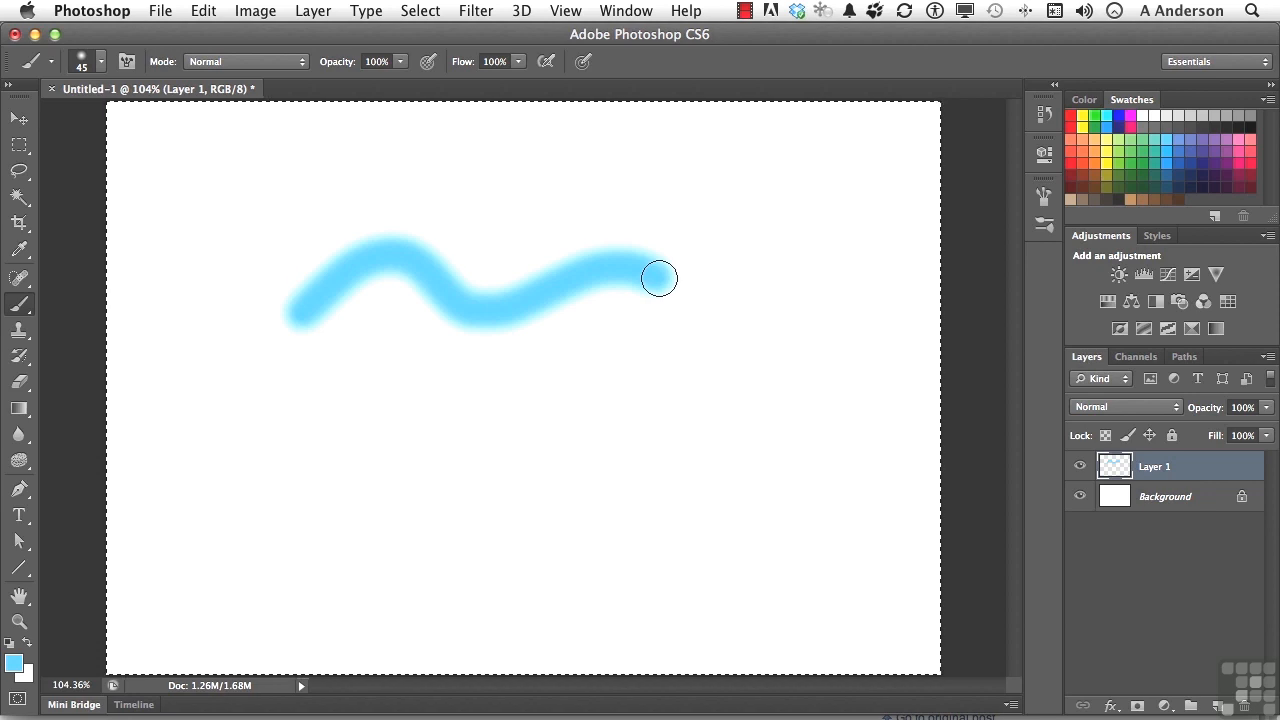
mouse_move(660, 363)
mouse_down()
mouse_move(512, 408)
mouse_move(374, 402)
mouse_up()
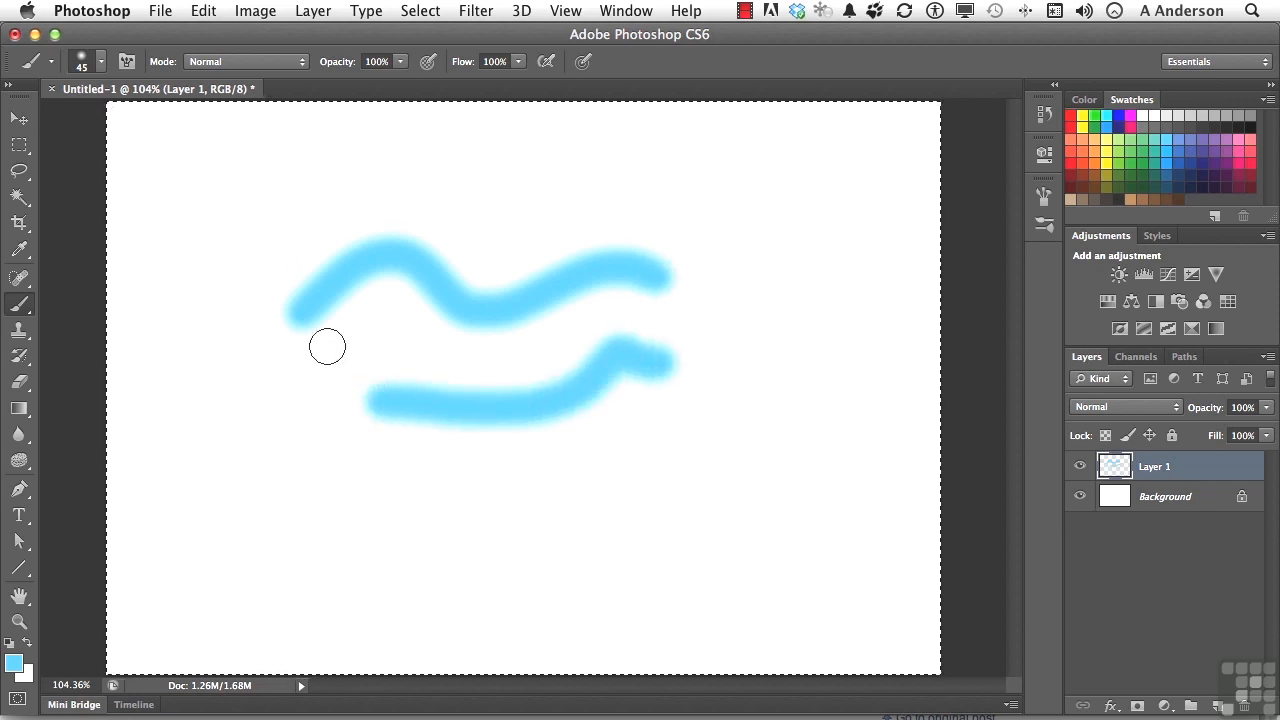
Activate the Spot Healing Brush and then the Sponge tool to look at these brush-based tools.
click(20, 279)
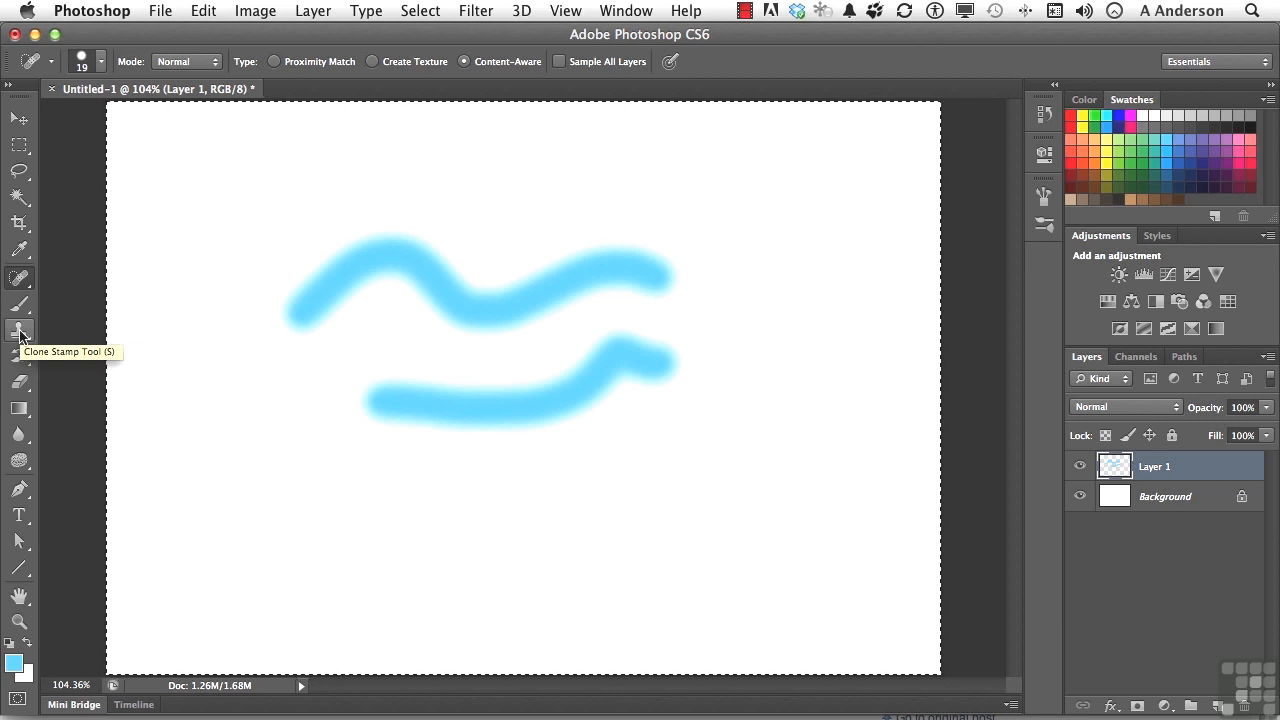
click(20, 462)
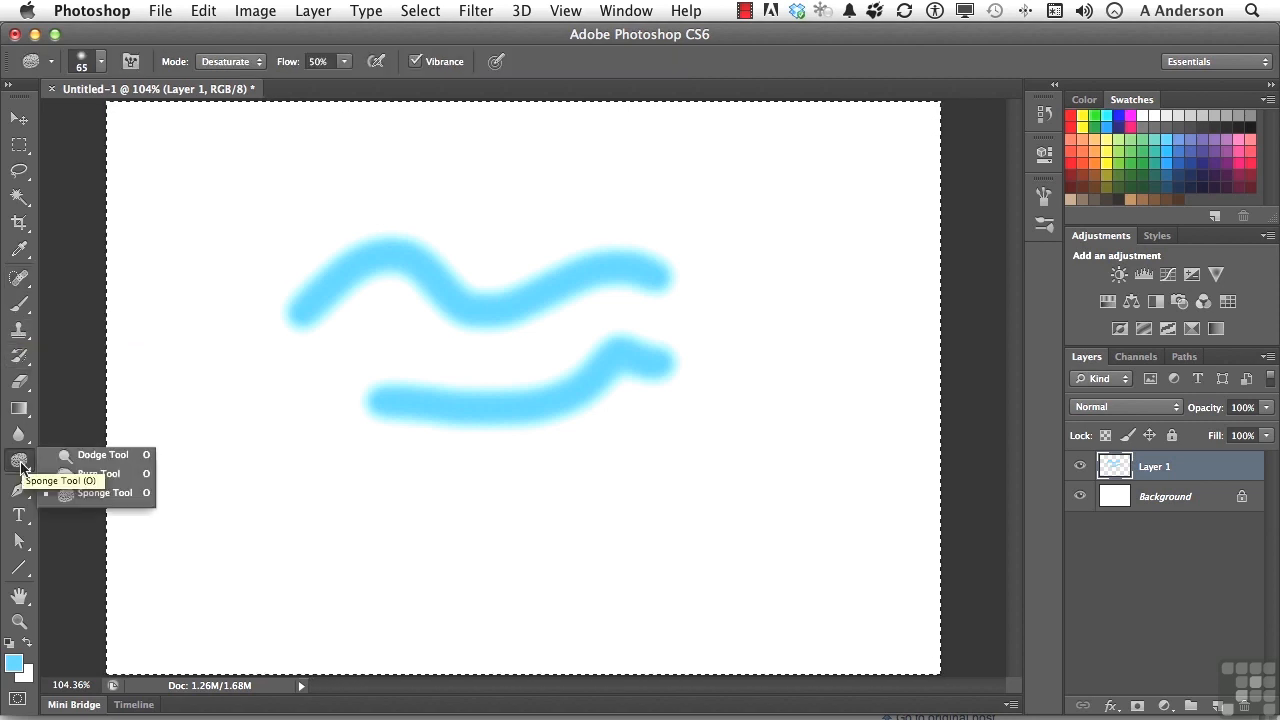
click(223, 464)
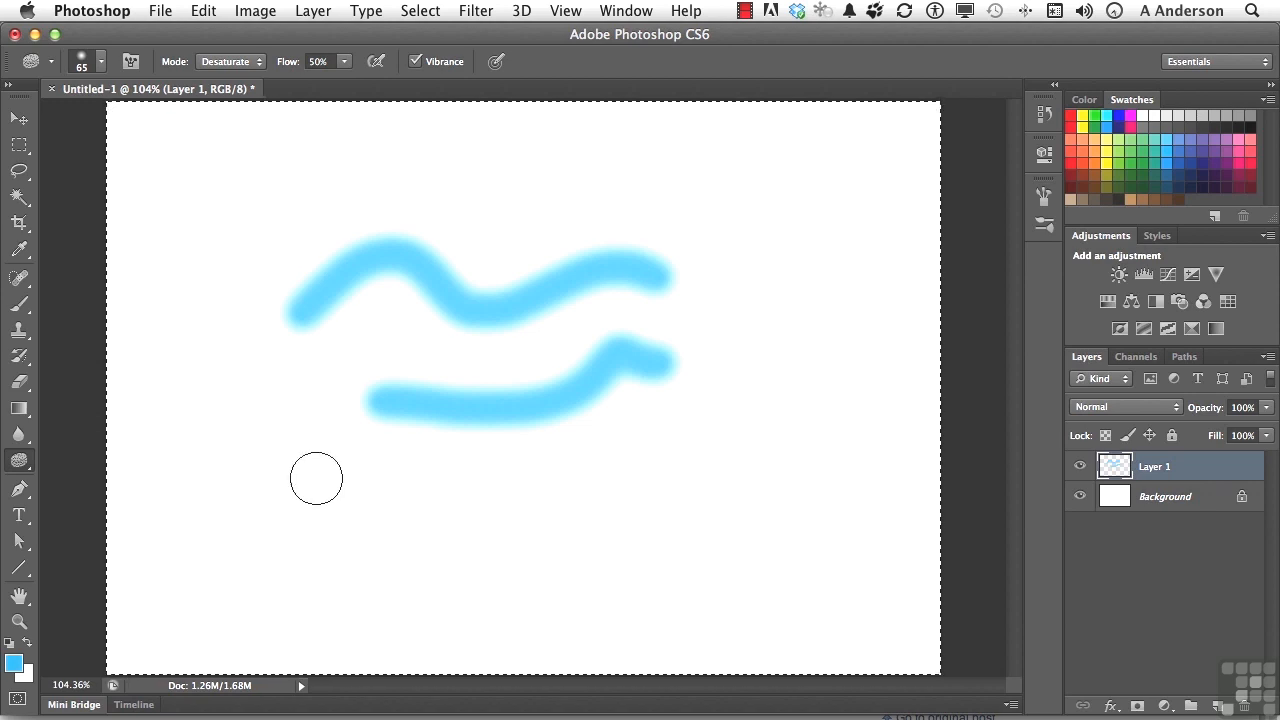
Return to the Brush tool and paint a wavy darker blue stroke below the two light ones.
click(19, 304)
mouse_move(313, 517)
mouse_down()
mouse_move(389, 492)
mouse_move(633, 486)
mouse_up()
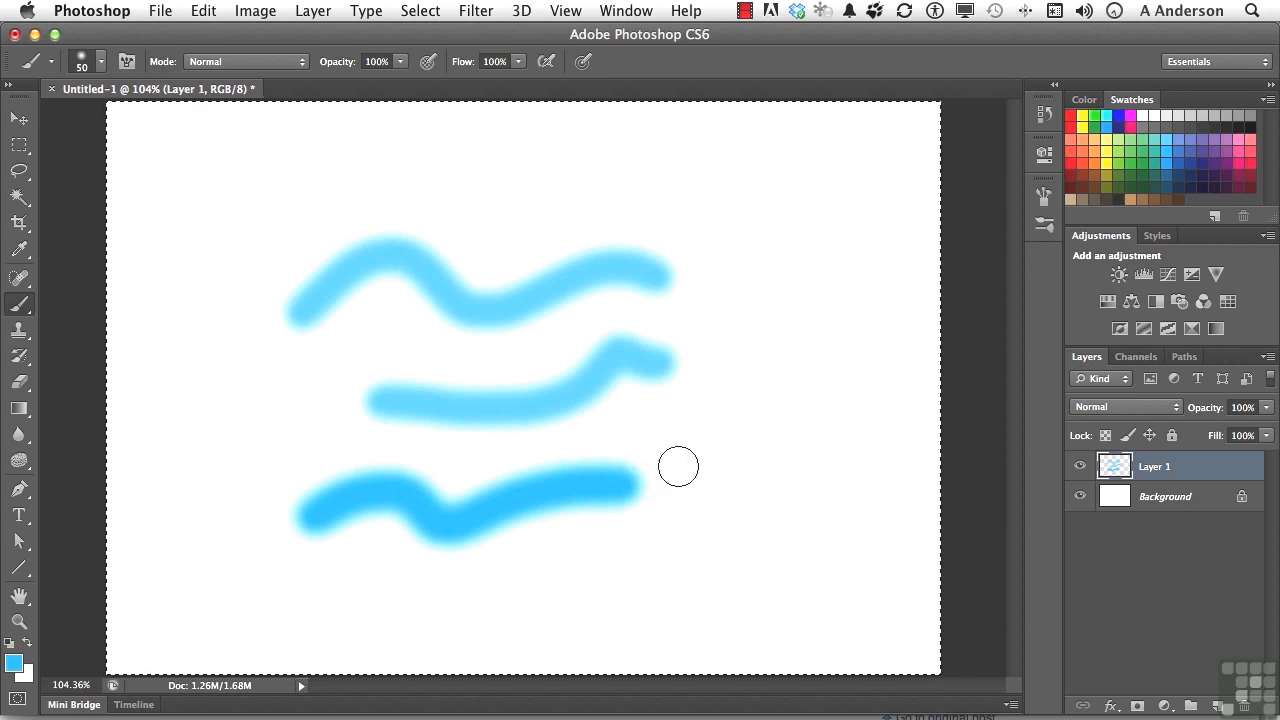
Reduce the brush size to 25 px.
key(bracketleft)
key(bracketleft)
key(bracketleft)
key(bracketleft)
key(bracketleft)
key(bracketleft)
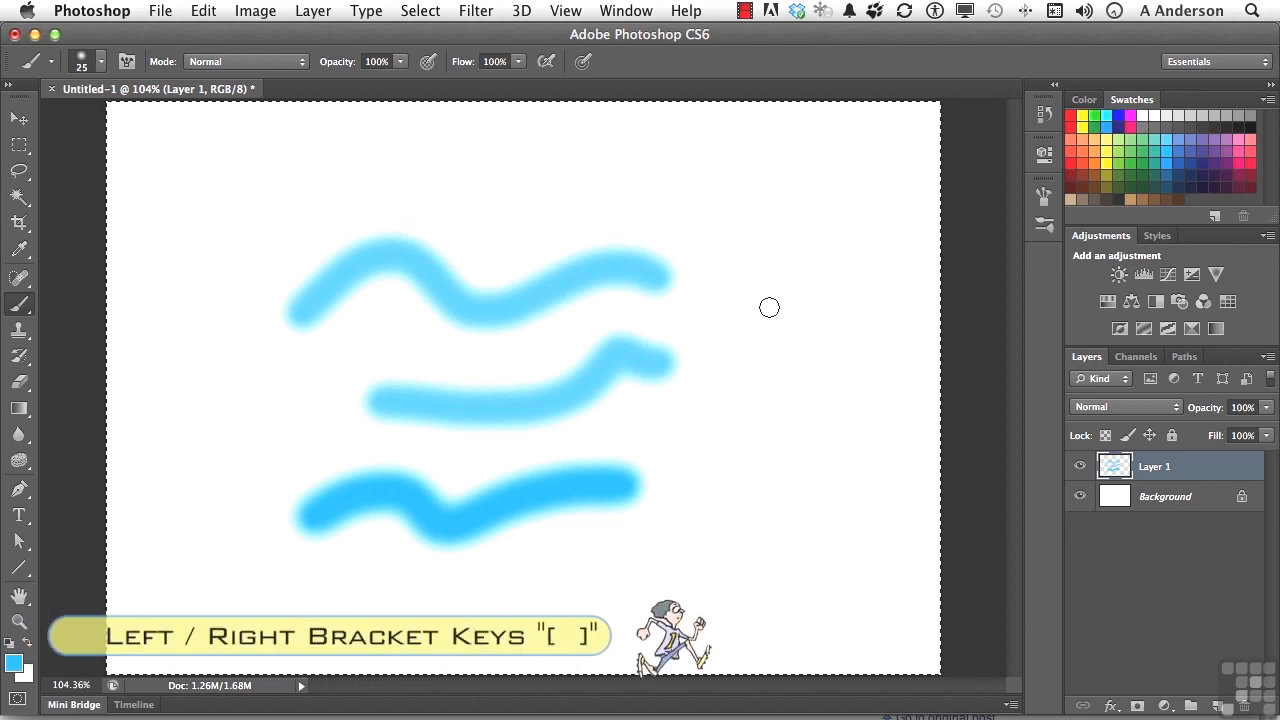
Enlarge the brush to 50 px and paint a short bent stroke to the right of the wavy strokes.
key(bracketright)
key(bracketright)
key(bracketright)
key(bracketright)
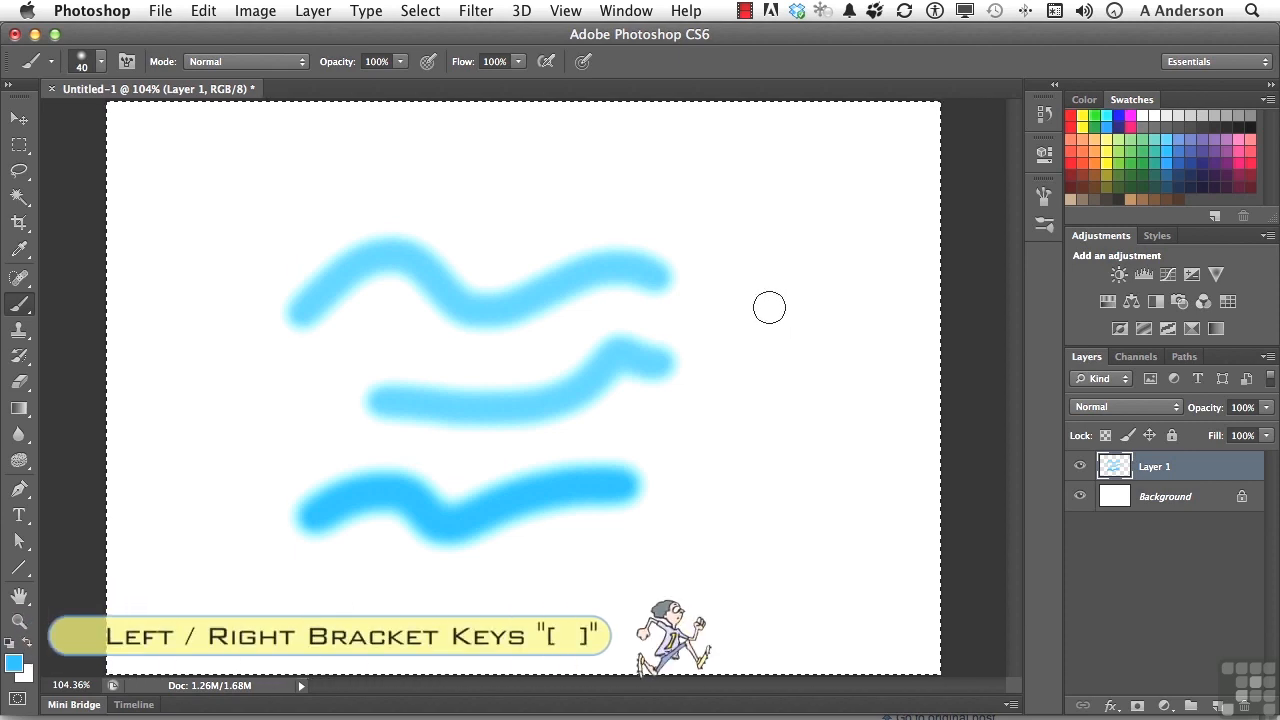
key(bracketright)
key(bracketright)
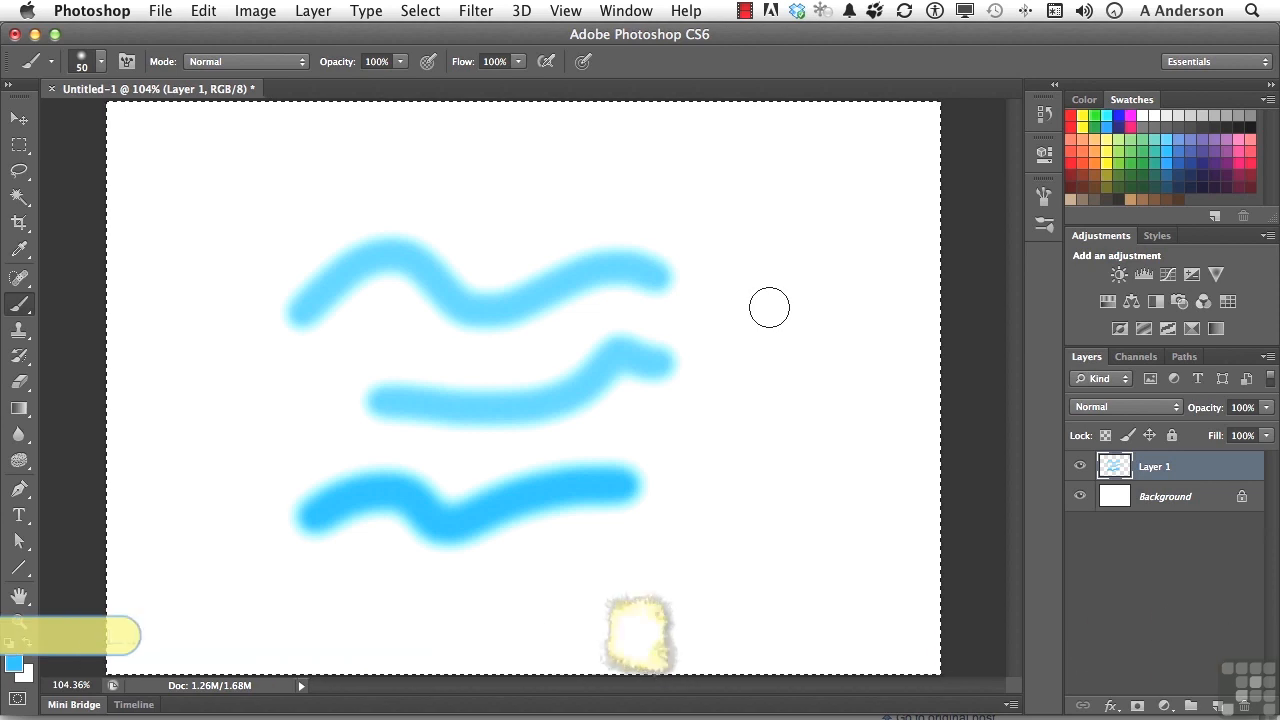
click(769, 307)
mouse_move(769, 307)
mouse_down()
mouse_move(789, 334)
mouse_move(754, 420)
mouse_up()
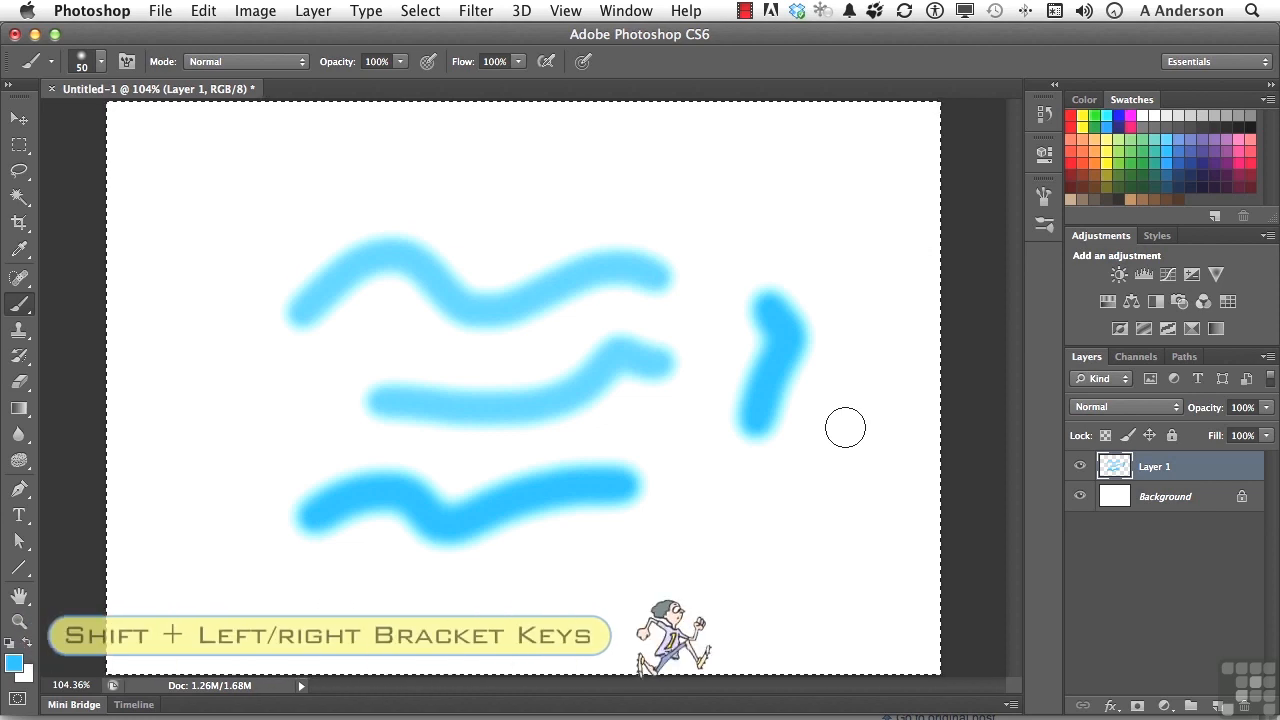
Raise the brush hardness to a crisp edge and paint a long vertical stroke near the canvas's right edge.
key(shift+bracketright)
key(shift+bracketright)
key(shift+bracketright)
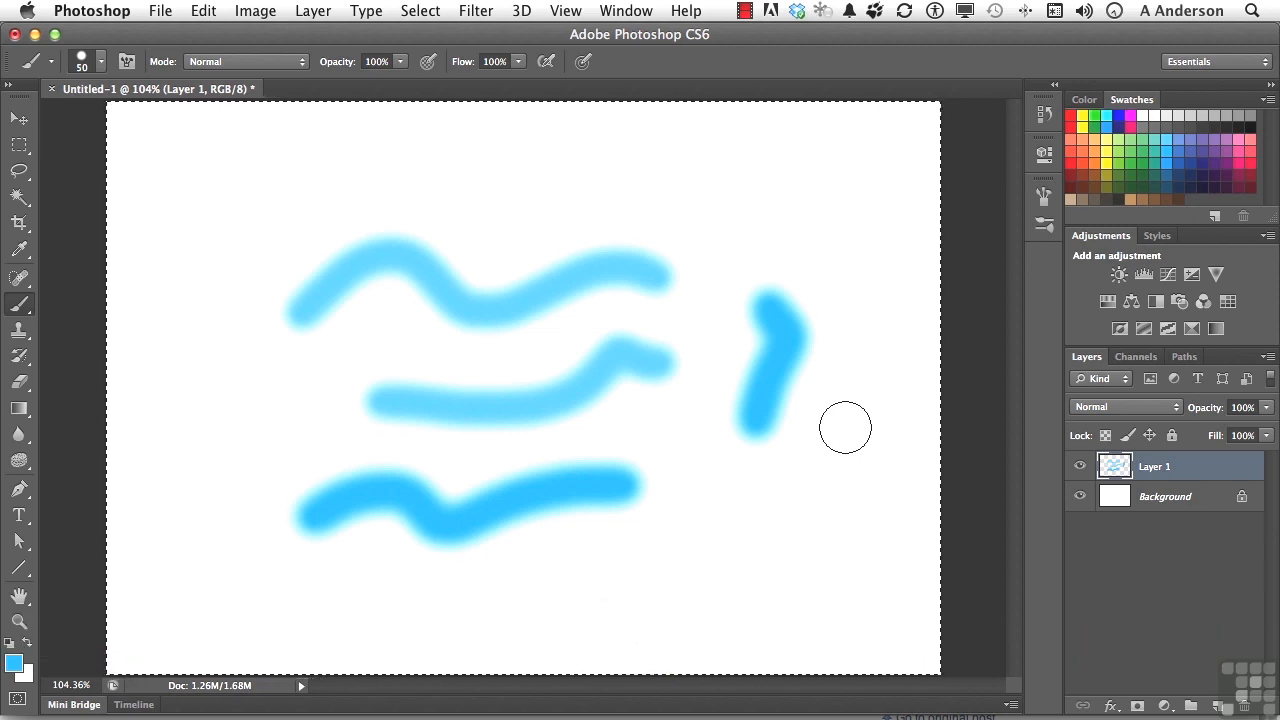
drag(849, 266, 860, 511)
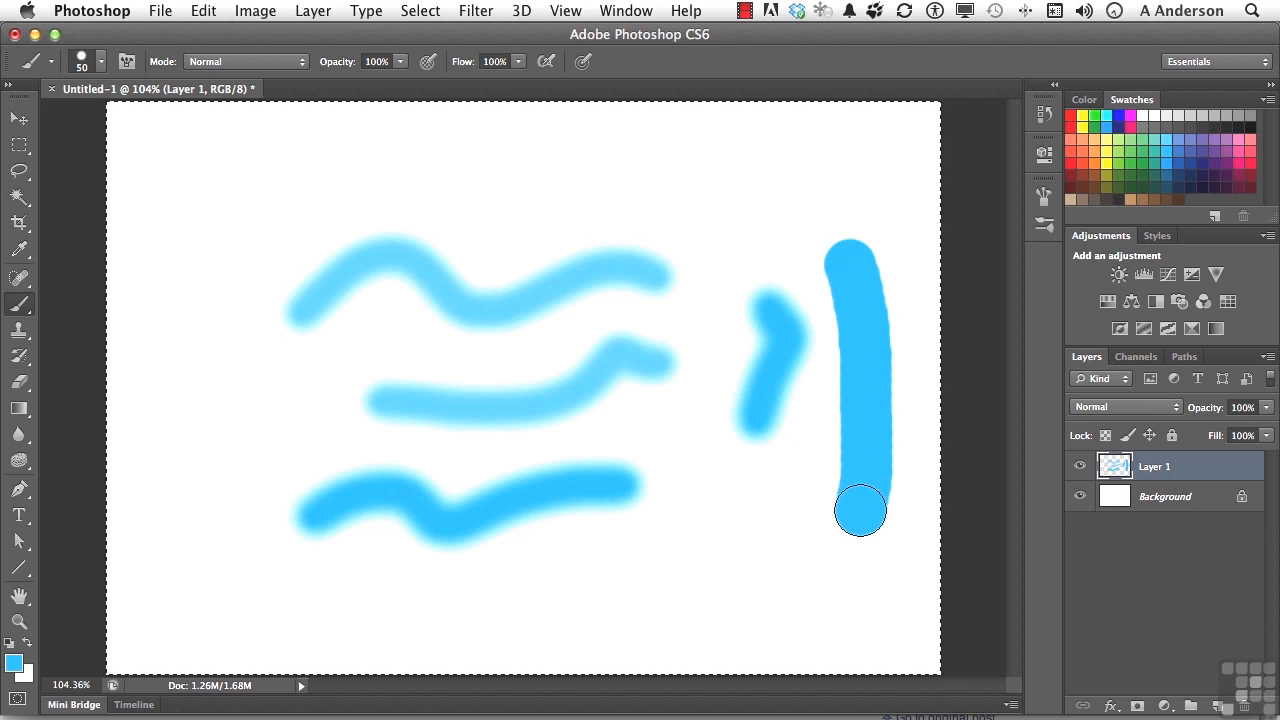
Clear all strokes from Layer 1 and interactively adjust the brush on the canvas to 61 px with 0% hardness.
key(Delete)
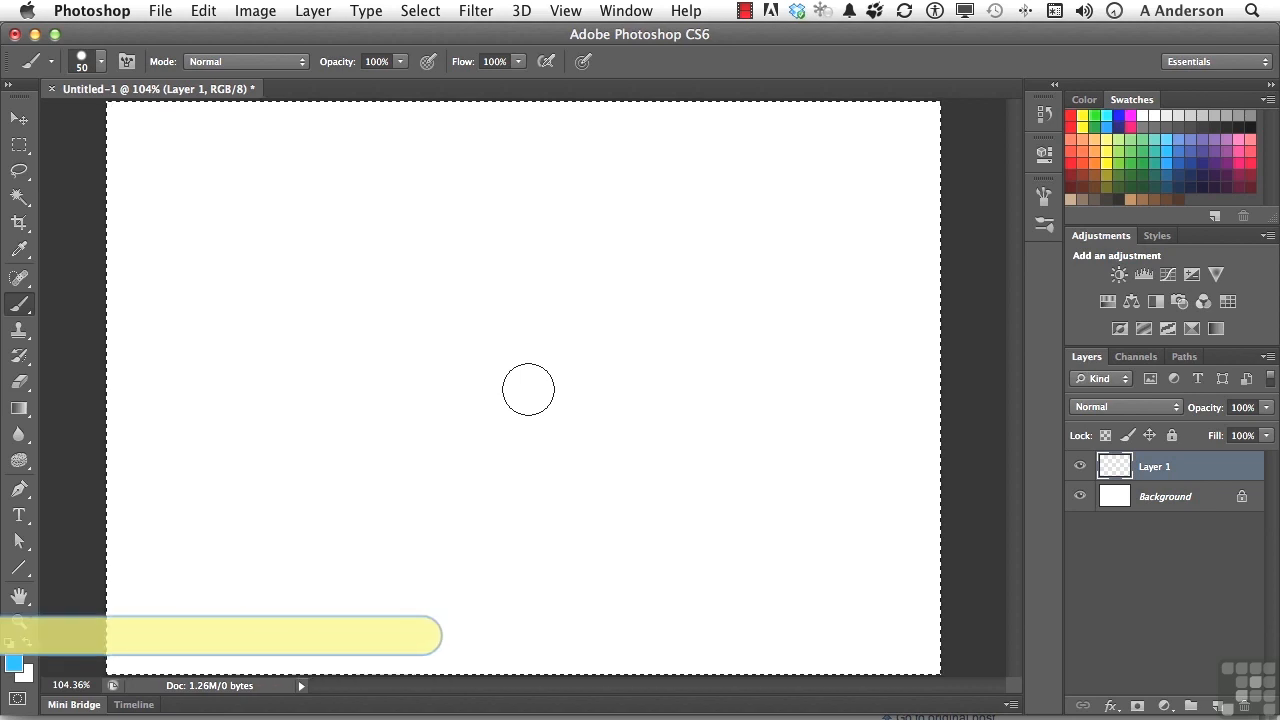
key(ctrl+alt)
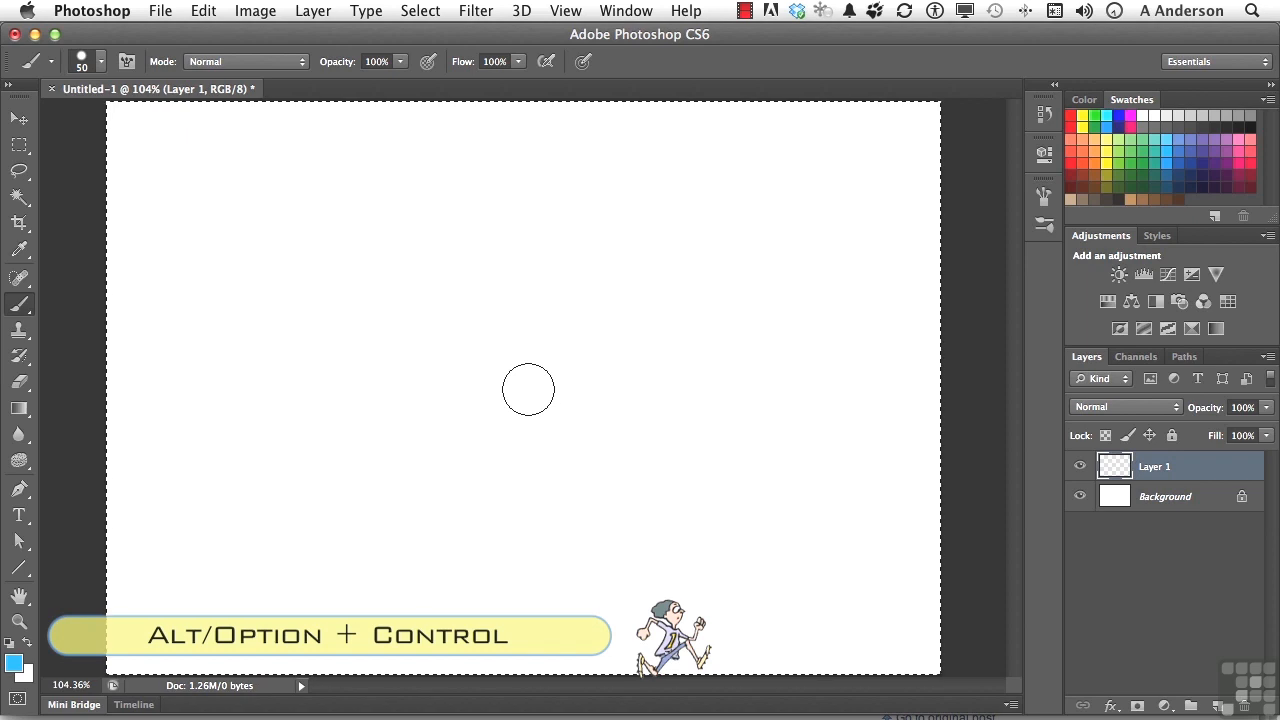
ctrl+alt+click(528, 389)
mouse_move(503, 376)
mouse_down()
mouse_move(479, 382)
mouse_move(516, 392)
mouse_up()
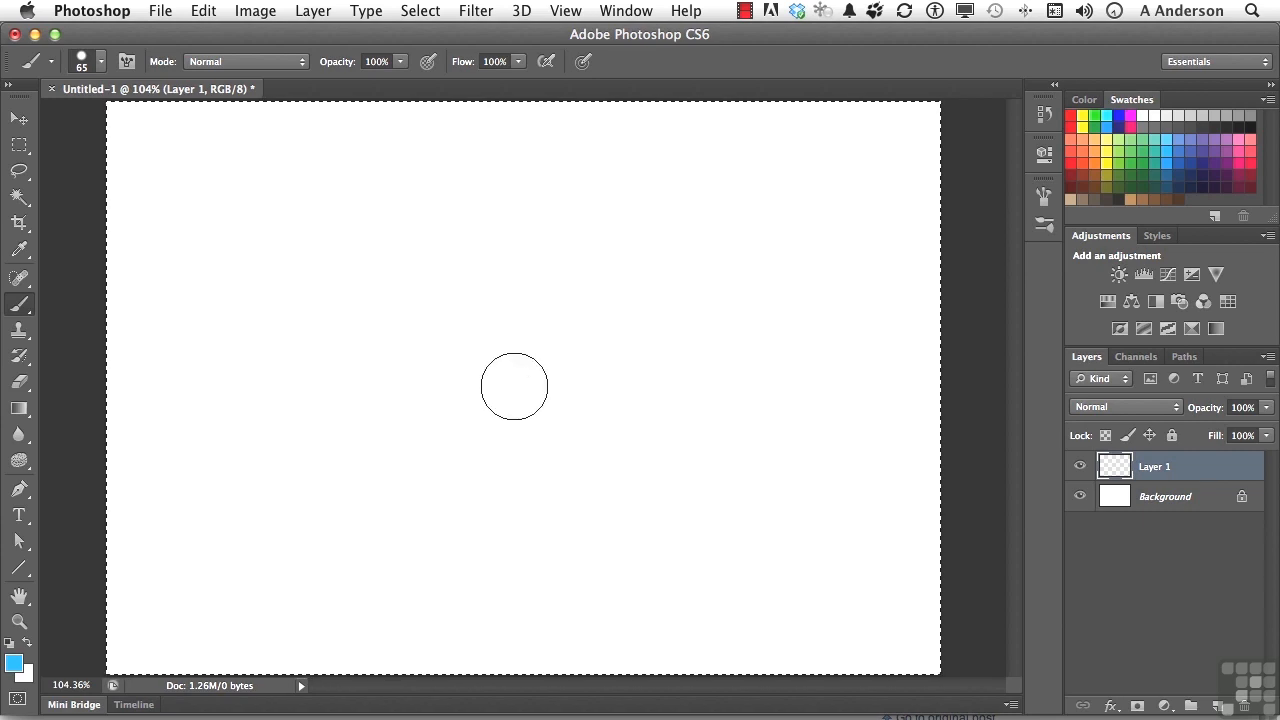
mouse_move(514, 386)
mouse_down()
mouse_move(517, 314)
mouse_move(518, 430)
mouse_move(513, 191)
mouse_up()
Examine the General preferences for the option that varies round brush hardness with HUD vertical movement.
click(108, 12)
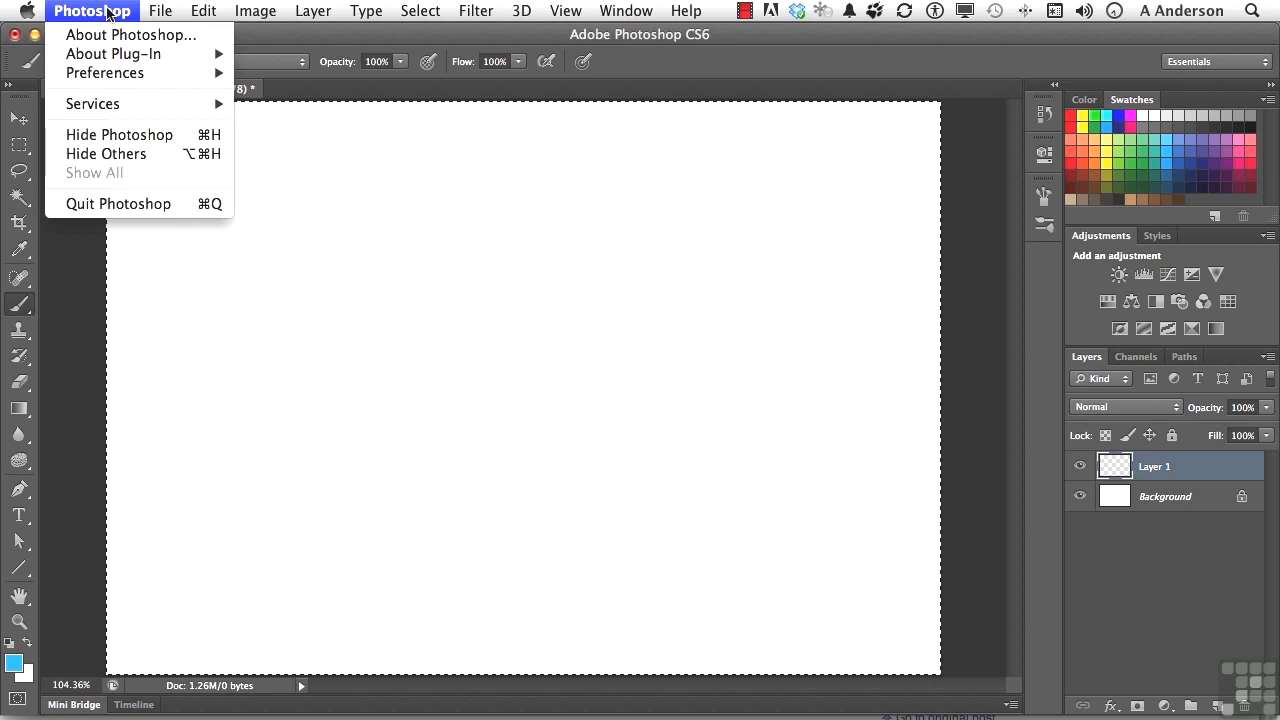
mouse_move(112, 80)
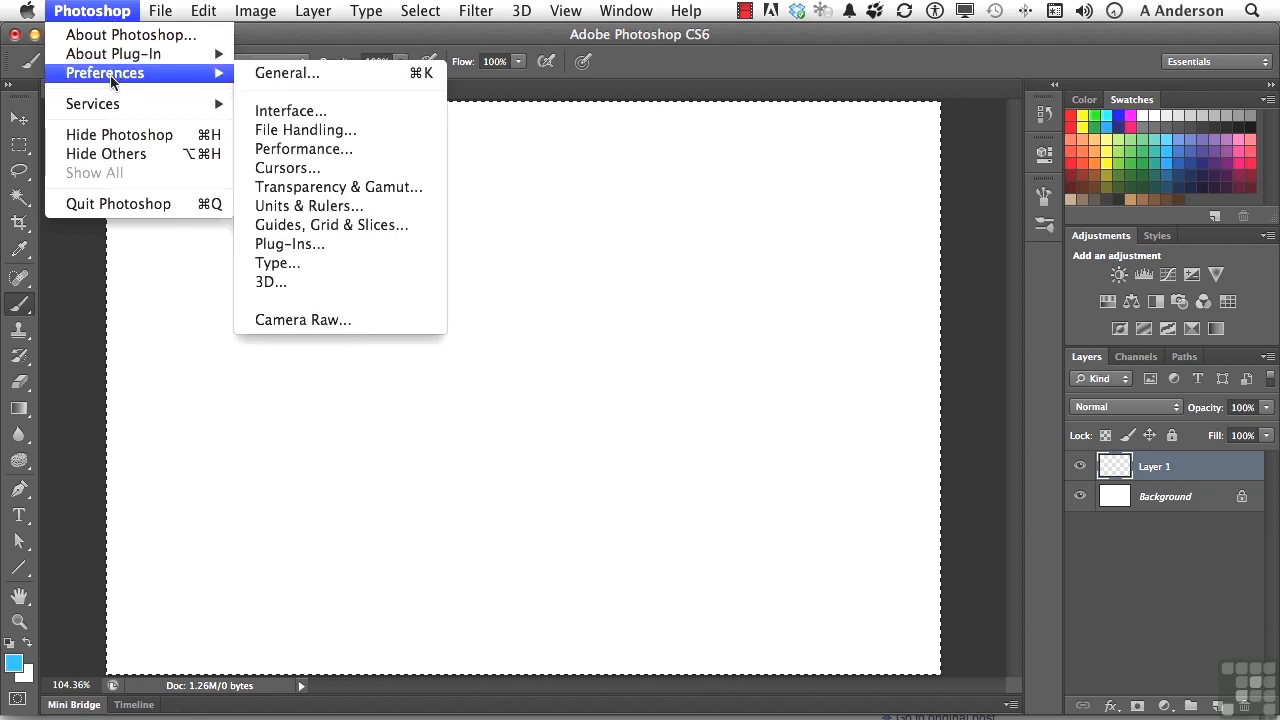
click(327, 74)
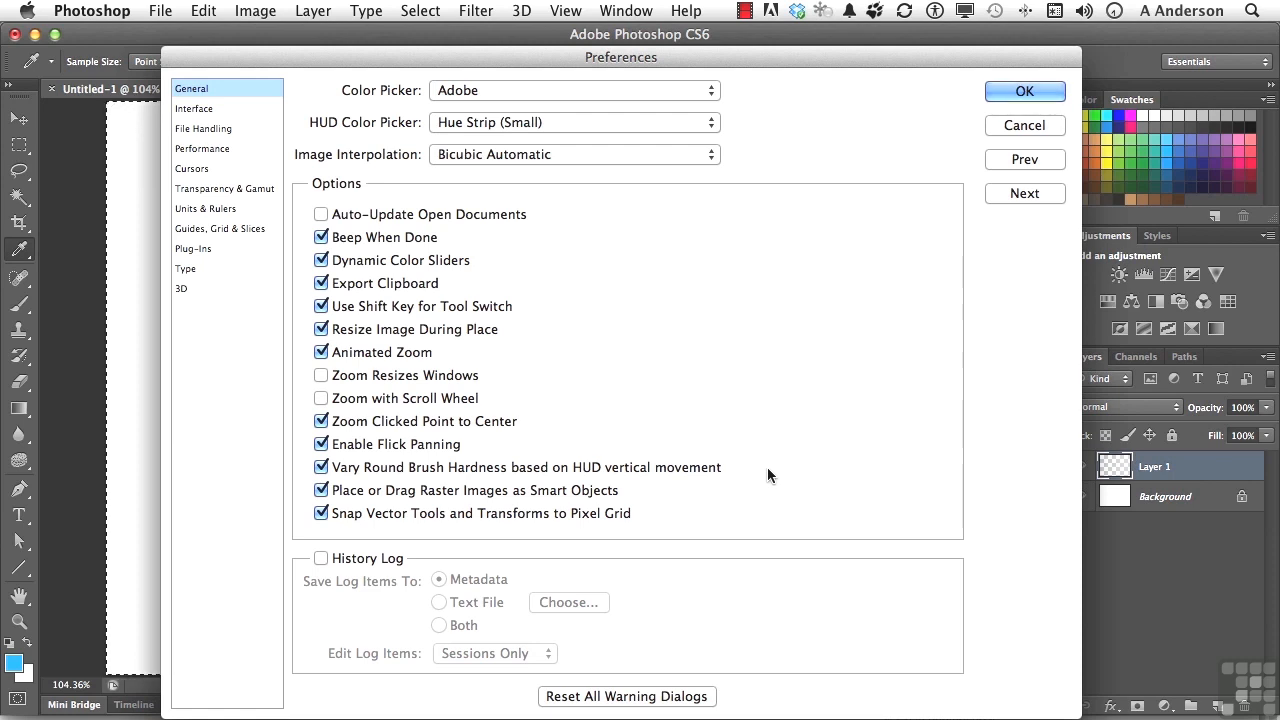
click(1017, 91)
Paint a thick, soft, wavy blue stroke across the upper part of the canvas with the Brush tool.
key(b)
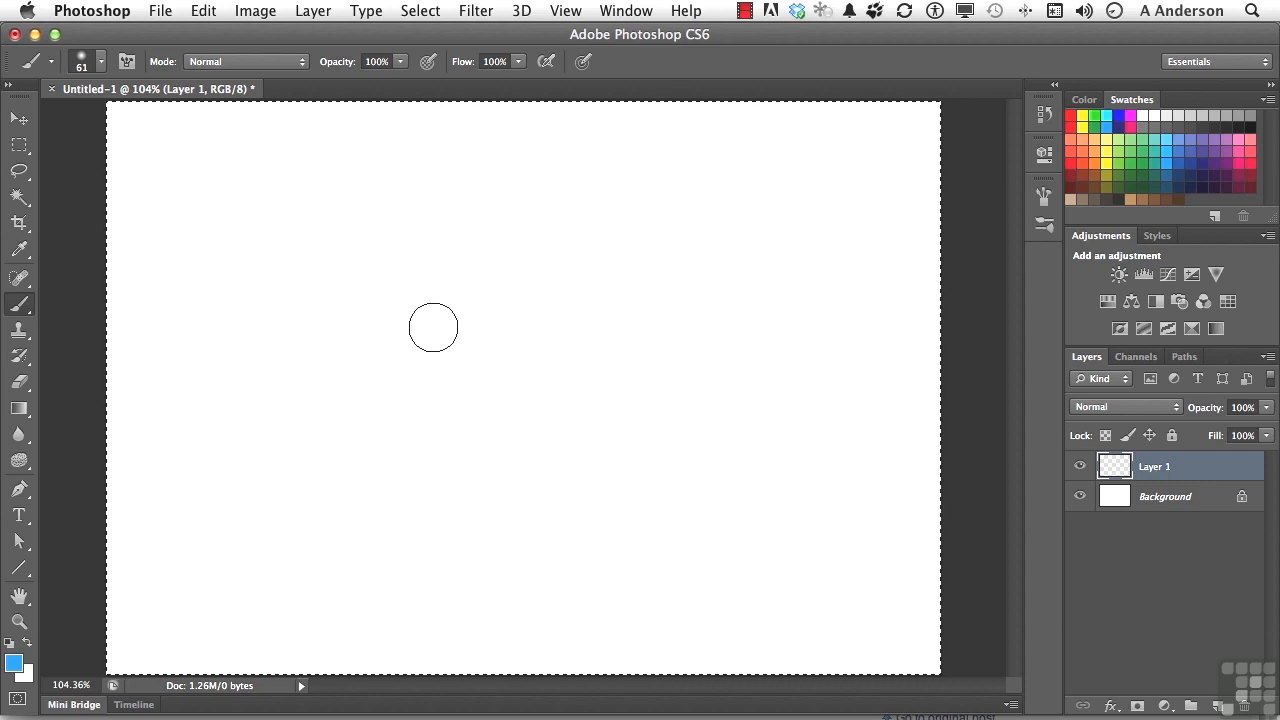
mouse_move(366, 294)
mouse_down()
mouse_move(458, 250)
mouse_move(645, 296)
mouse_move(691, 290)
mouse_up()
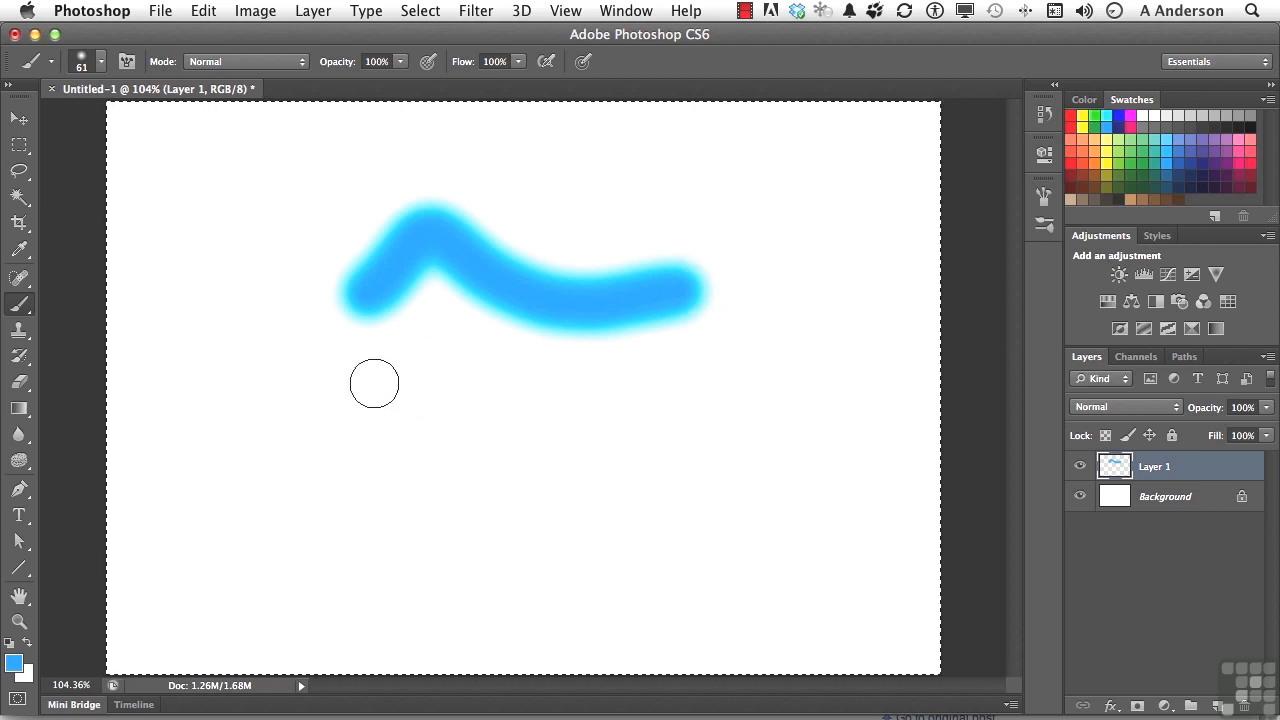
Set the brush size to 55 px from the on-canvas brush picker, then choose the 74 px maple leaf preset.
right_click(374, 383)
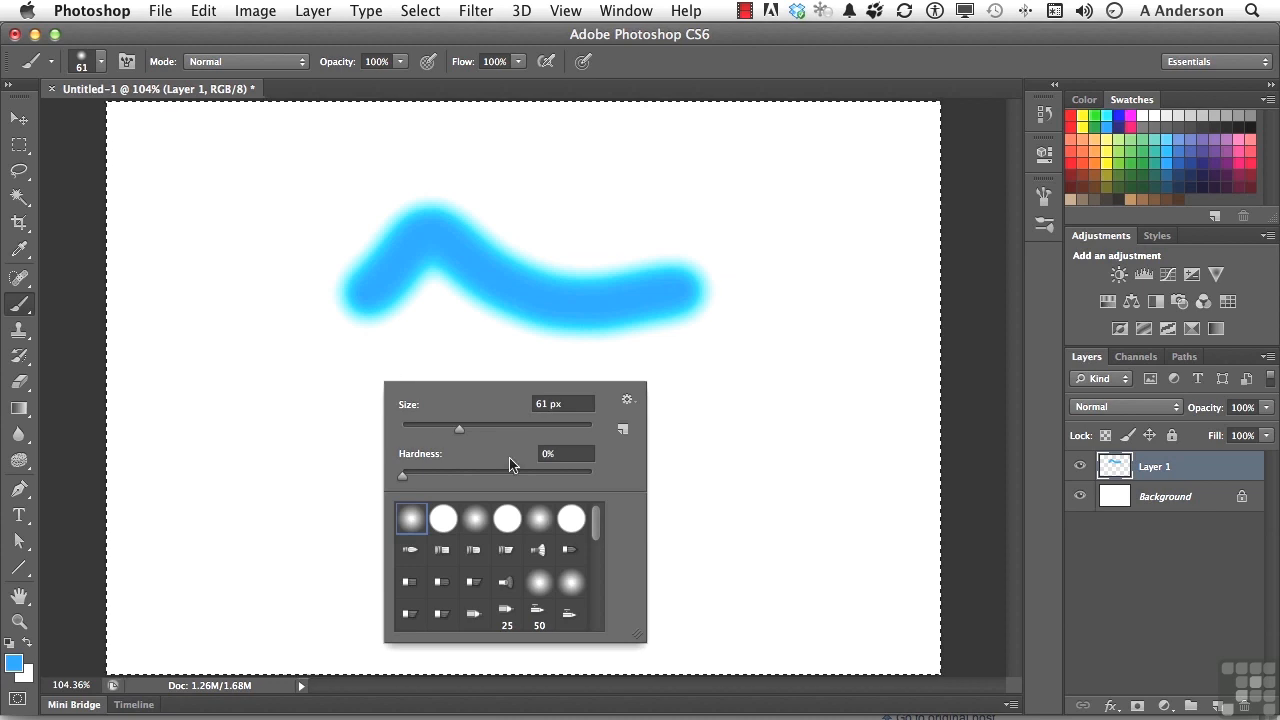
scroll(530, 538, down, 10)
scroll(530, 540, down, 2)
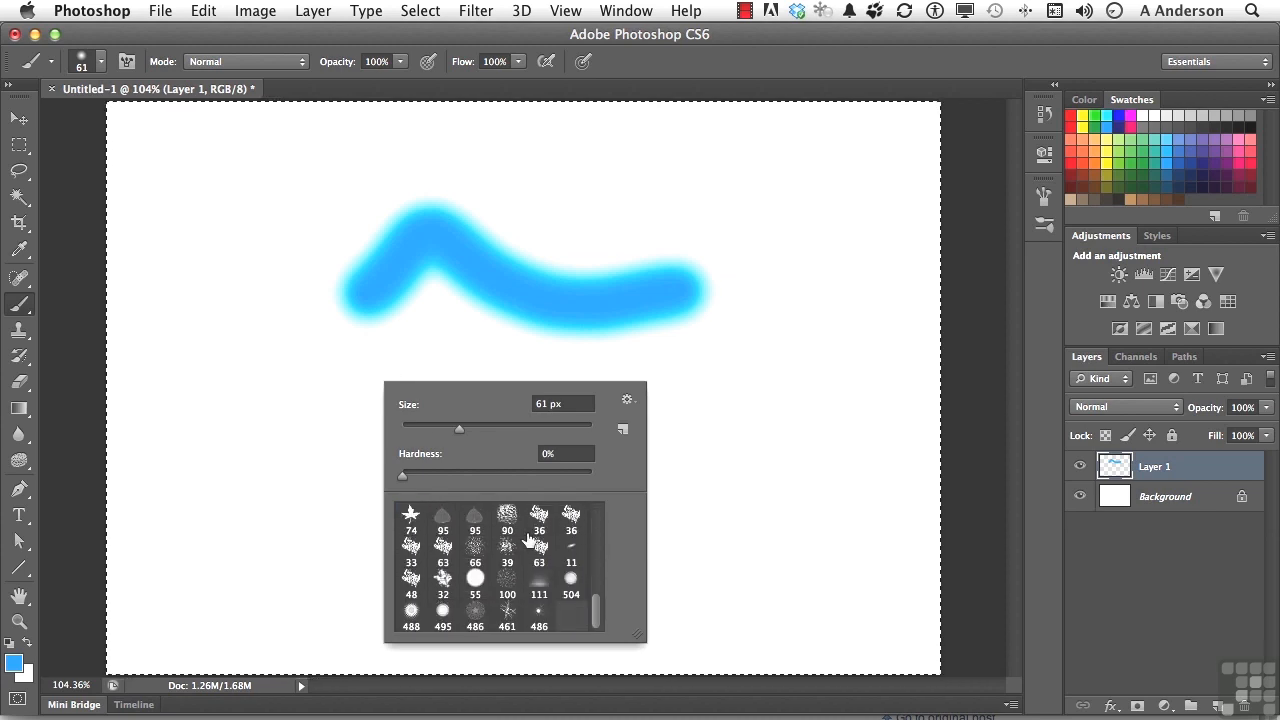
mouse_move(479, 406)
mouse_down()
mouse_move(549, 403)
mouse_move(473, 404)
mouse_up()
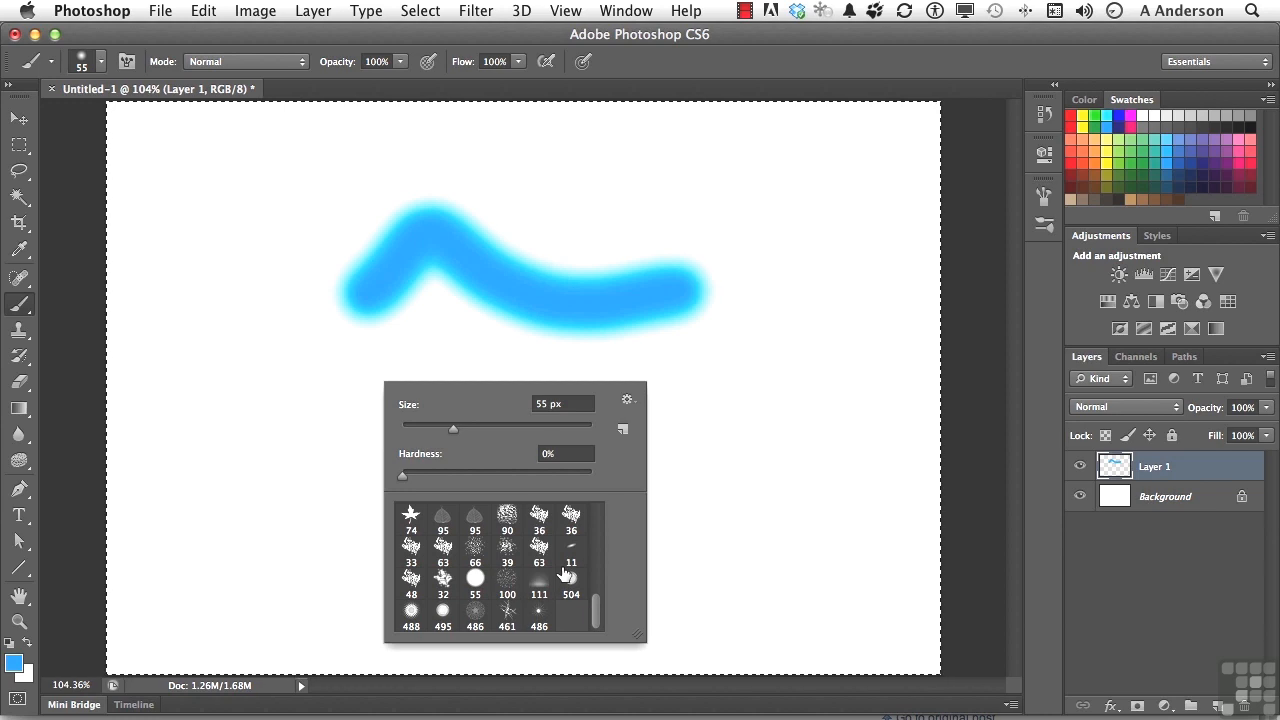
click(410, 516)
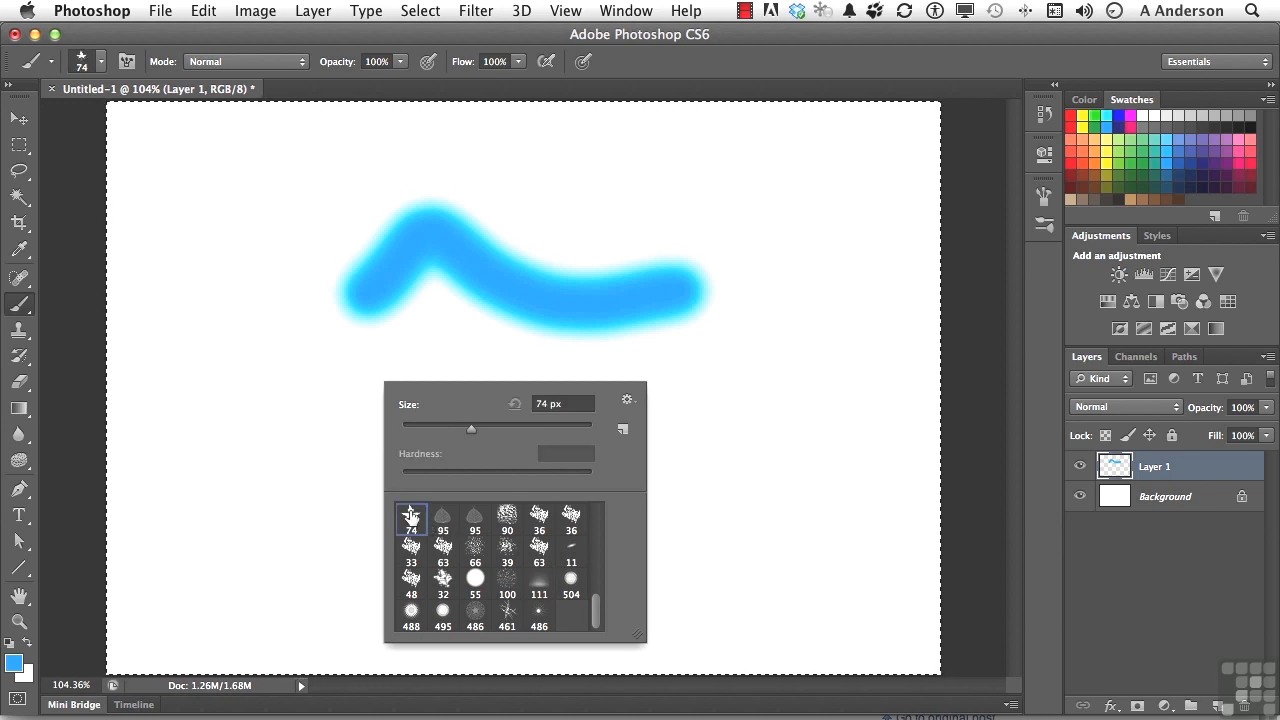
Paint a scatter of maple leaves on the canvas's left side, then clear everything from Layer 1.
click(229, 466)
mouse_move(229, 466)
mouse_down()
mouse_move(255, 400)
mouse_move(340, 340)
mouse_up()
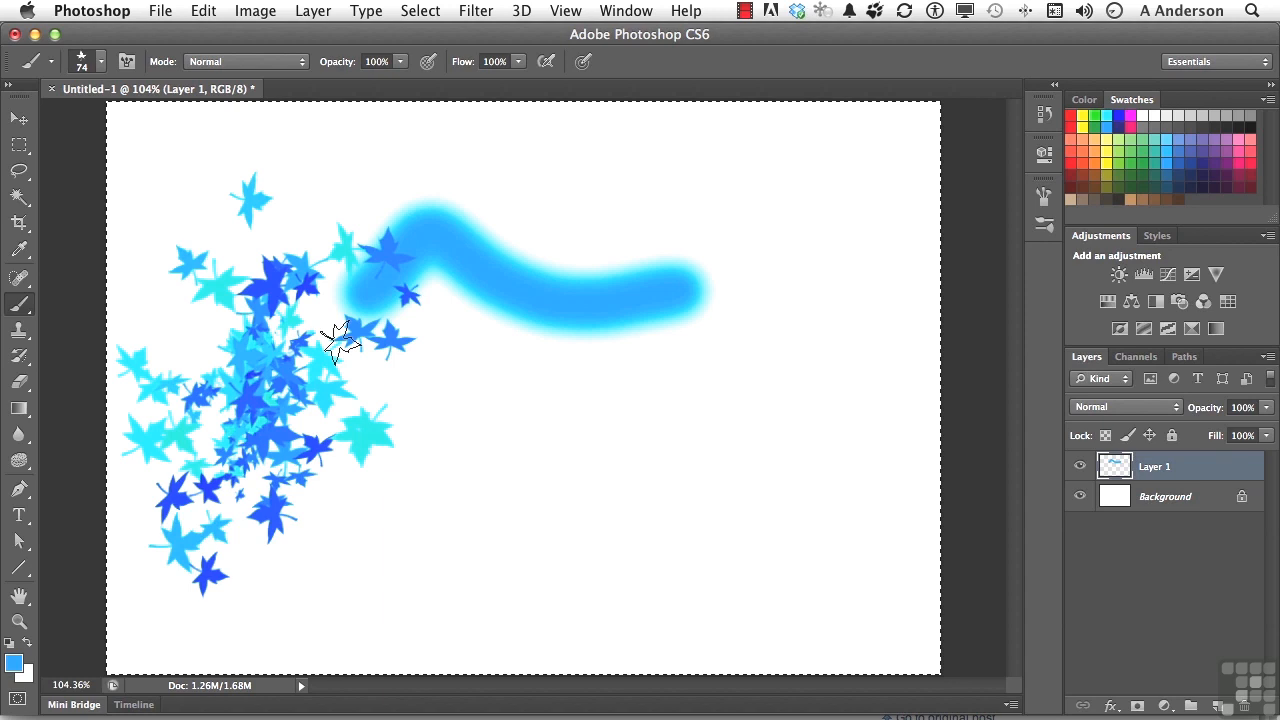
key(Delete)
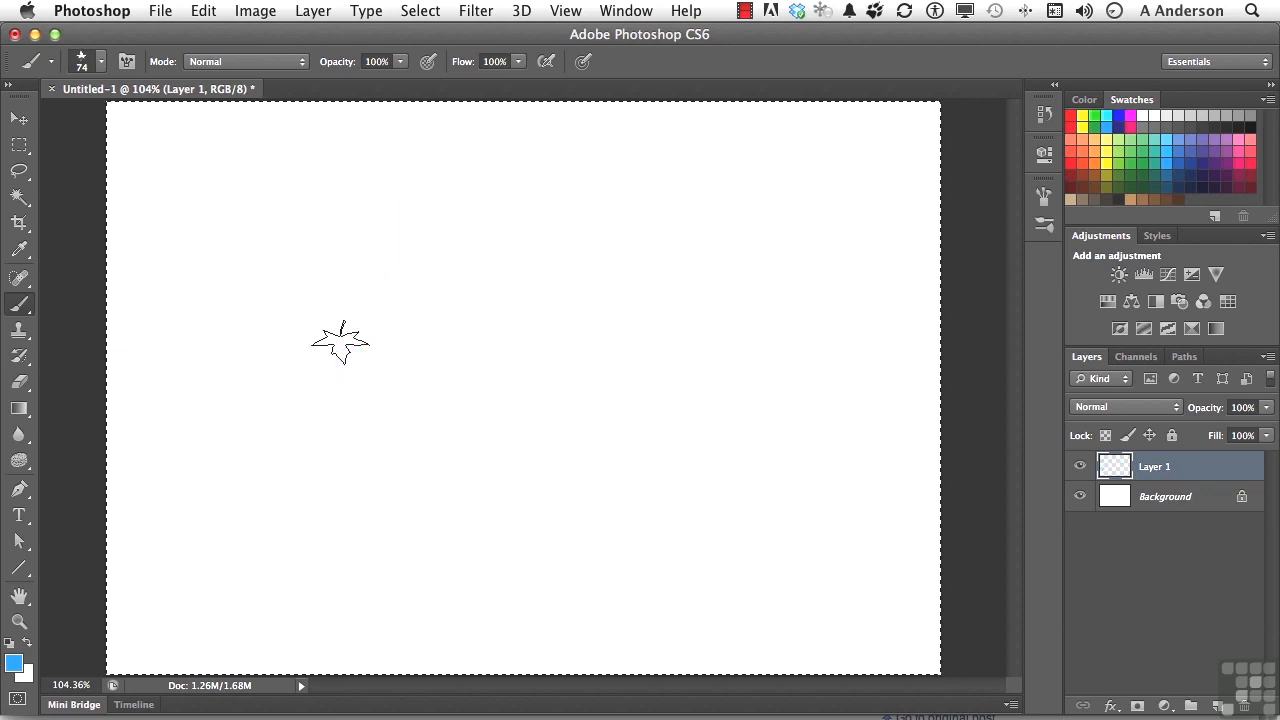
Choose the second 95 px leaf brush preset for the Brush tool.
click(101, 65)
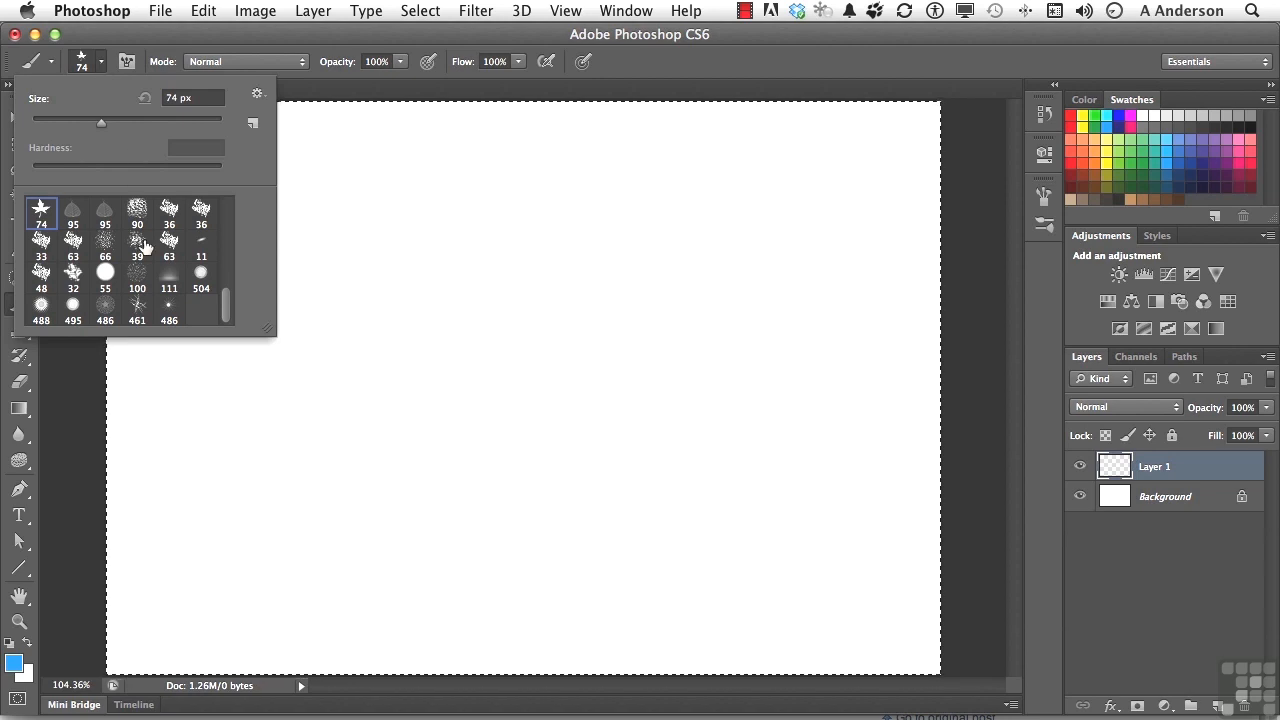
scroll(145, 245, up, 4)
scroll(145, 245, down, 3)
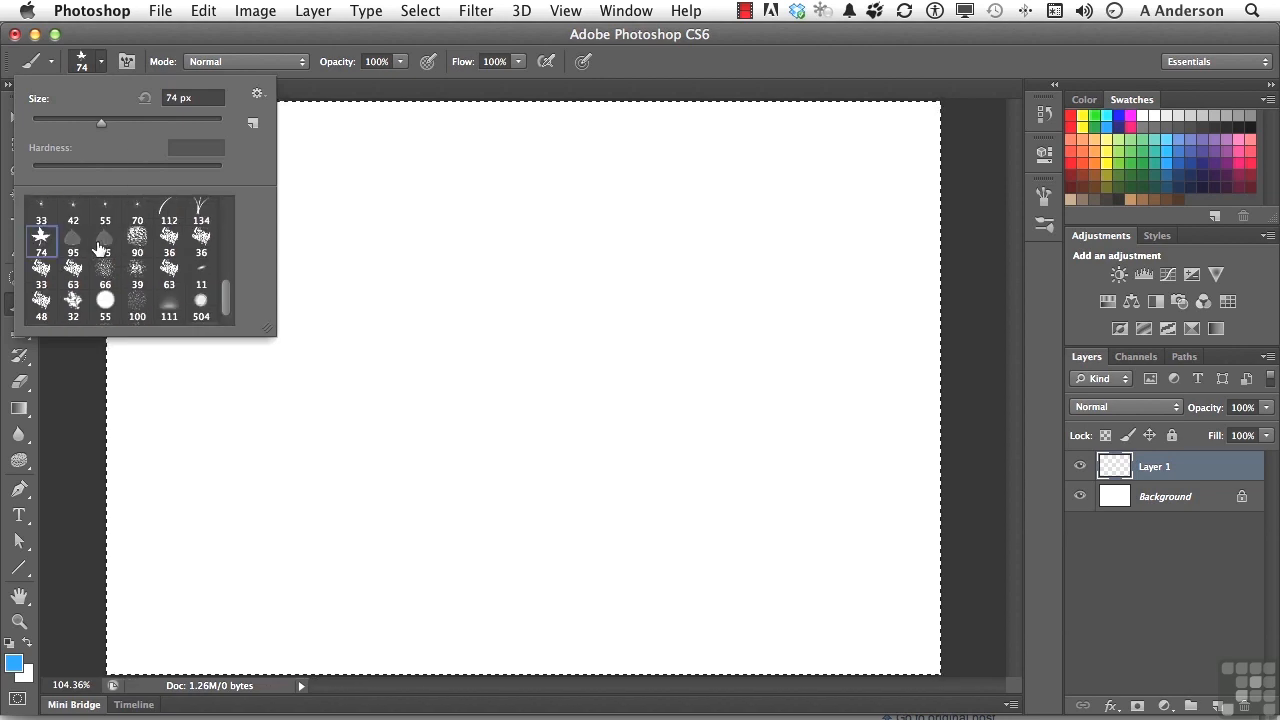
click(106, 244)
click(560, 275)
Stamp nine separate pale blue leaves across the upper and middle part of the canvas.
click(546, 260)
click(623, 250)
click(699, 262)
click(635, 387)
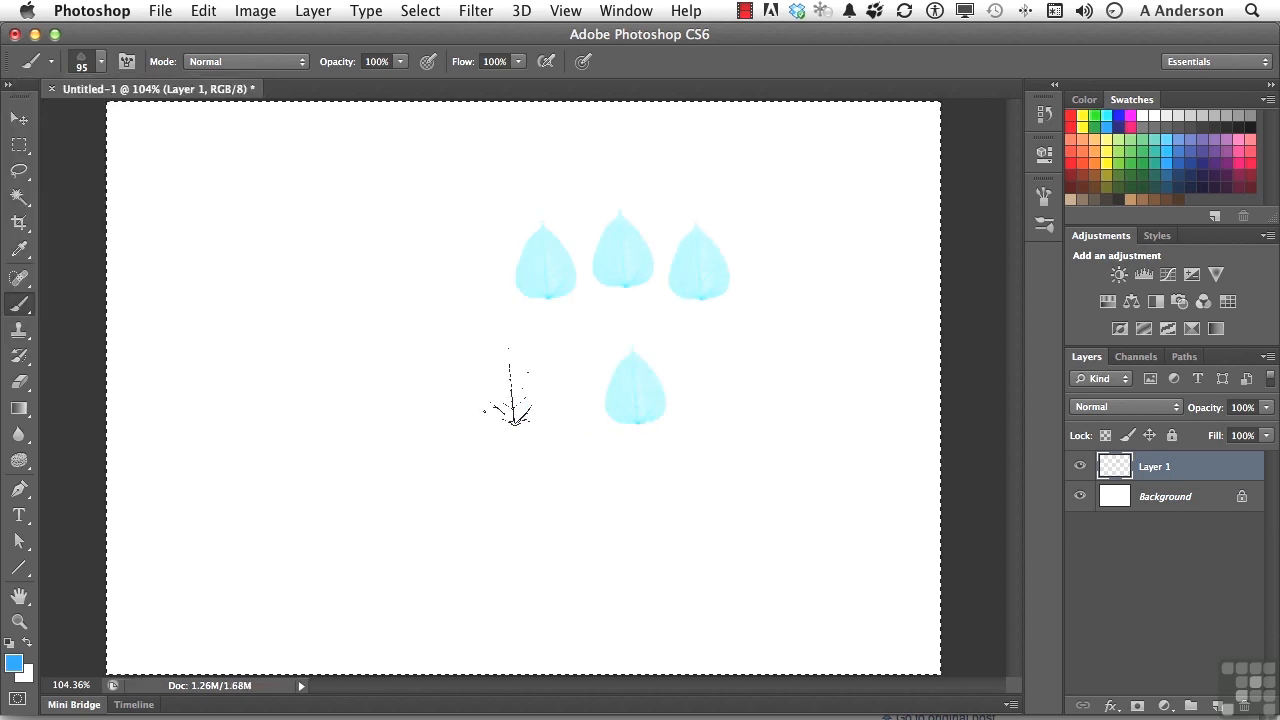
click(511, 386)
click(446, 358)
click(413, 290)
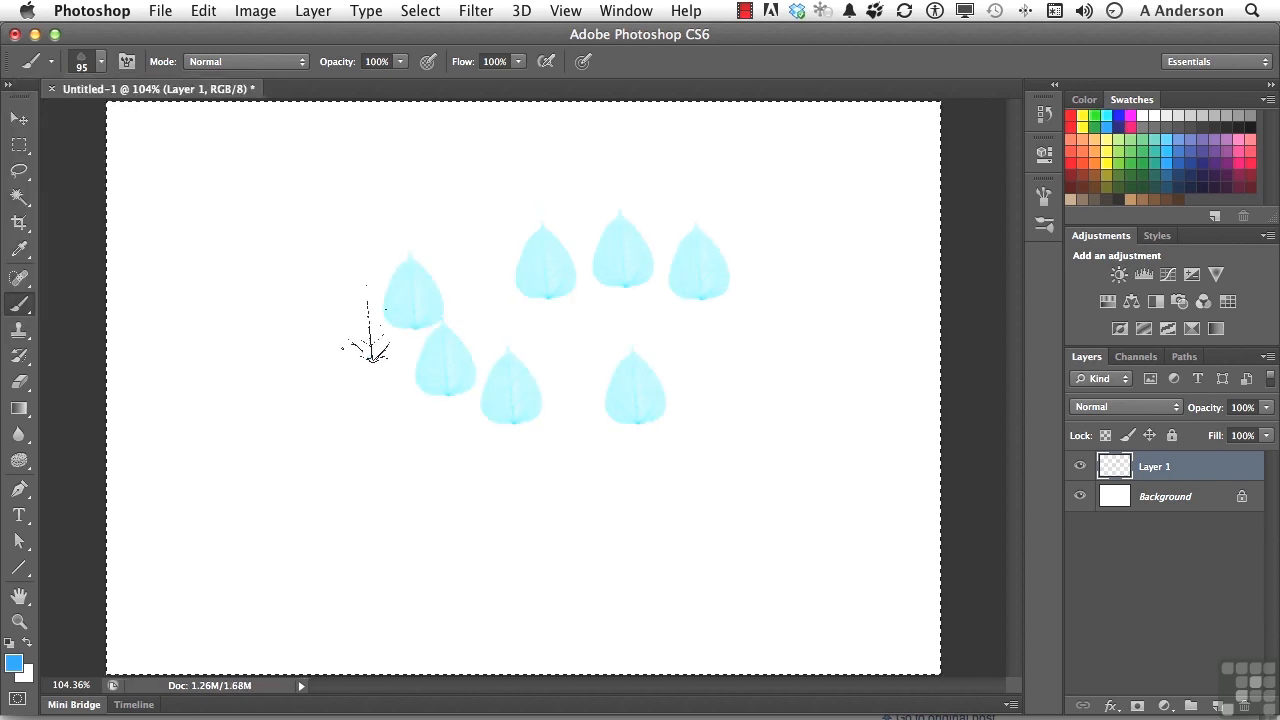
click(370, 323)
click(305, 263)
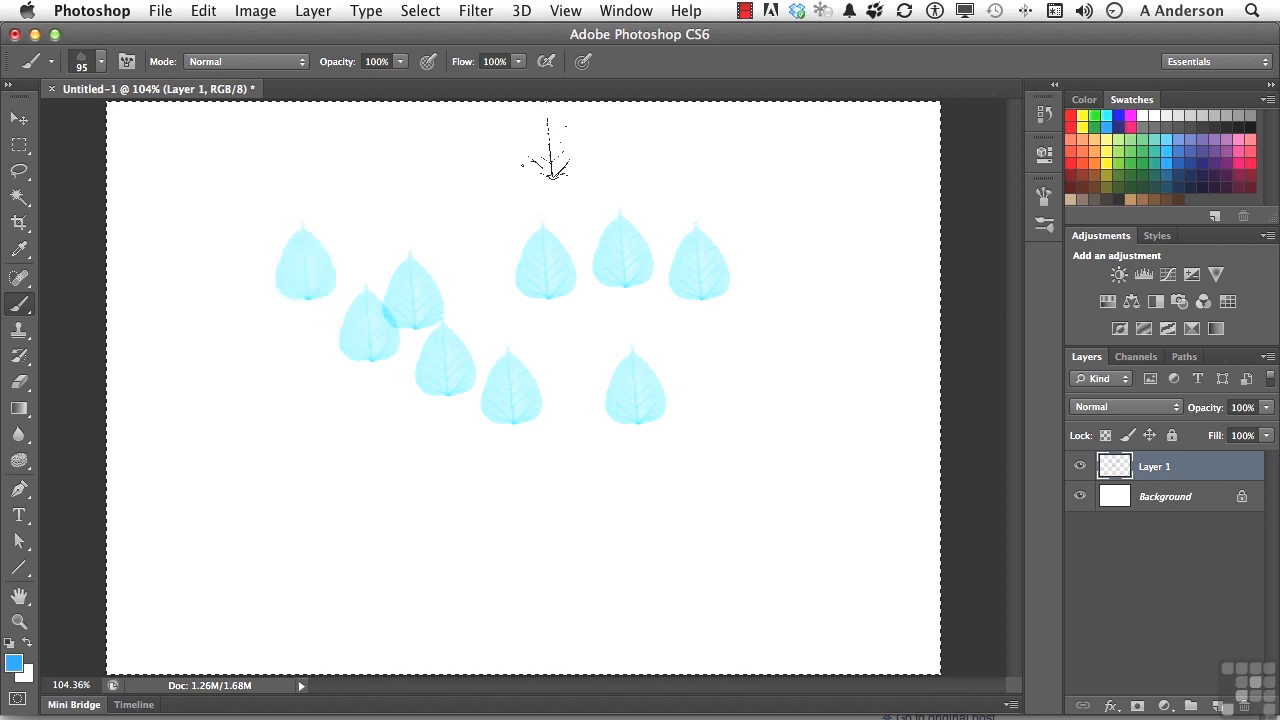
Show the Brush Presets panel and browse through its whole list of brush strokes.
click(624, 9)
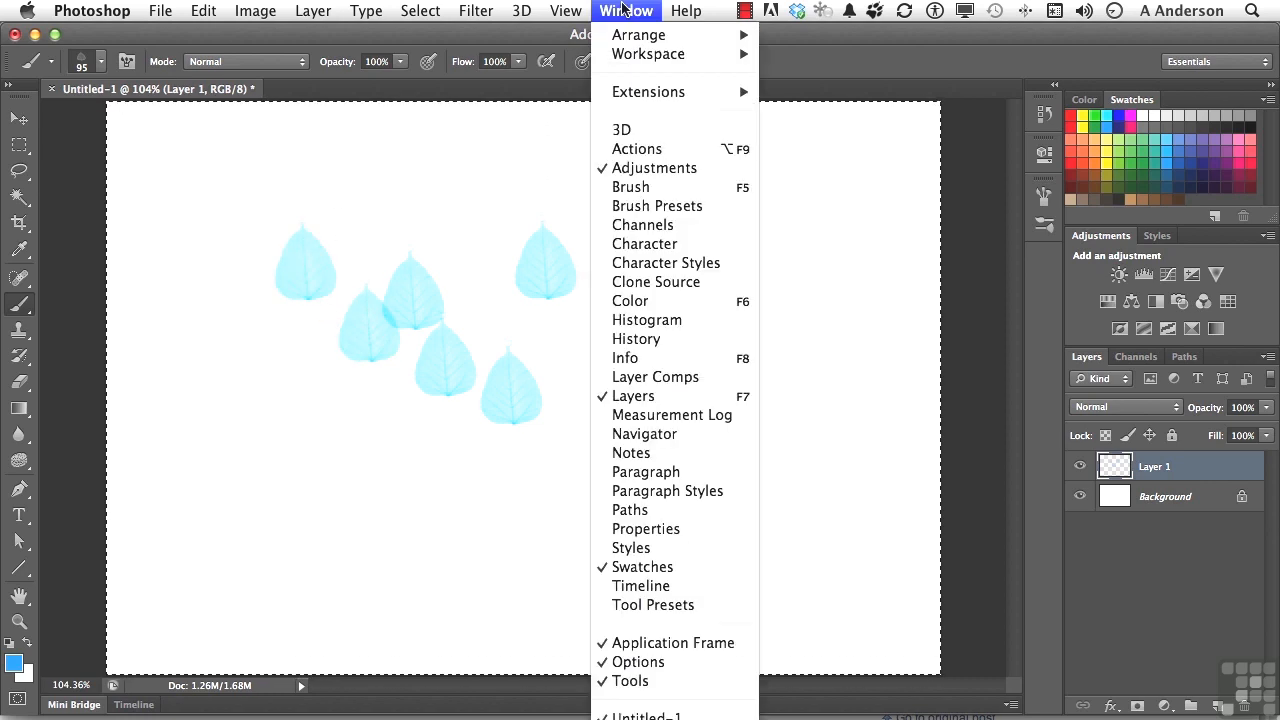
click(688, 206)
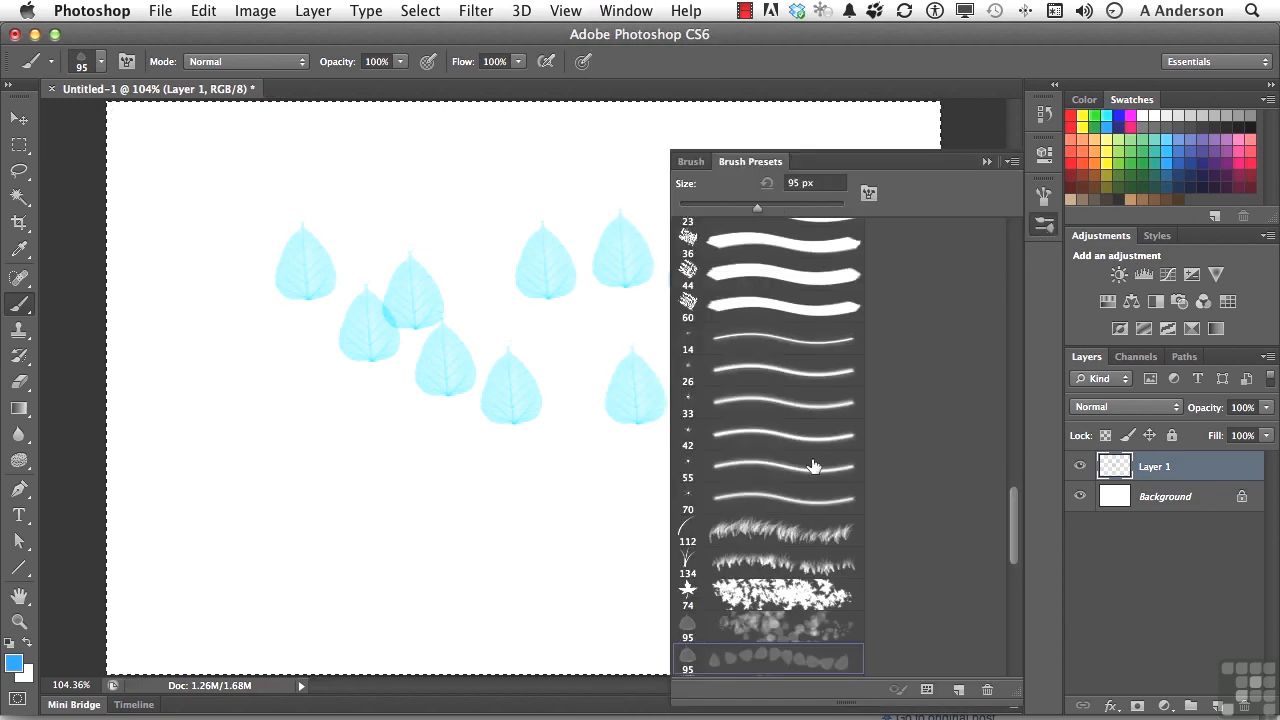
scroll(813, 467, down, 15)
scroll(813, 470, up, 15)
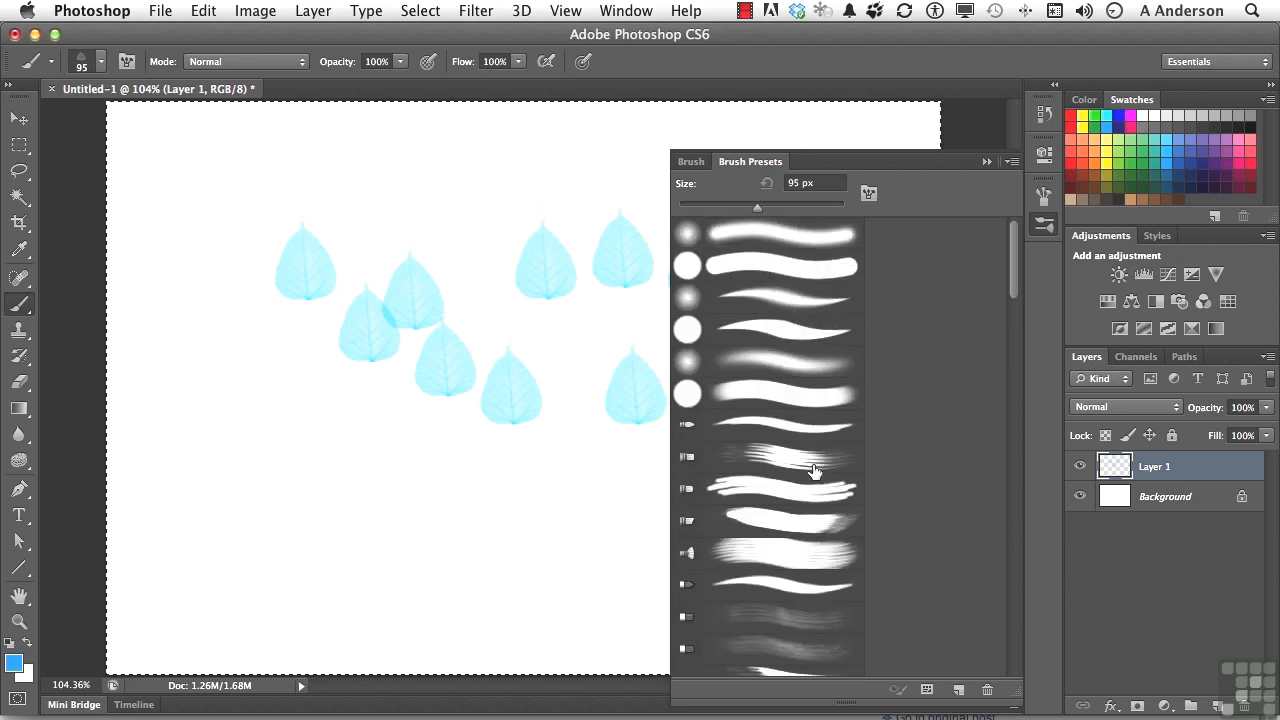
Choose the second-round 488 px starburst brush preset, reduce it to 200 px and stamp two blue bursts in the canvas's lower-left half.
scroll(815, 471, down, 15)
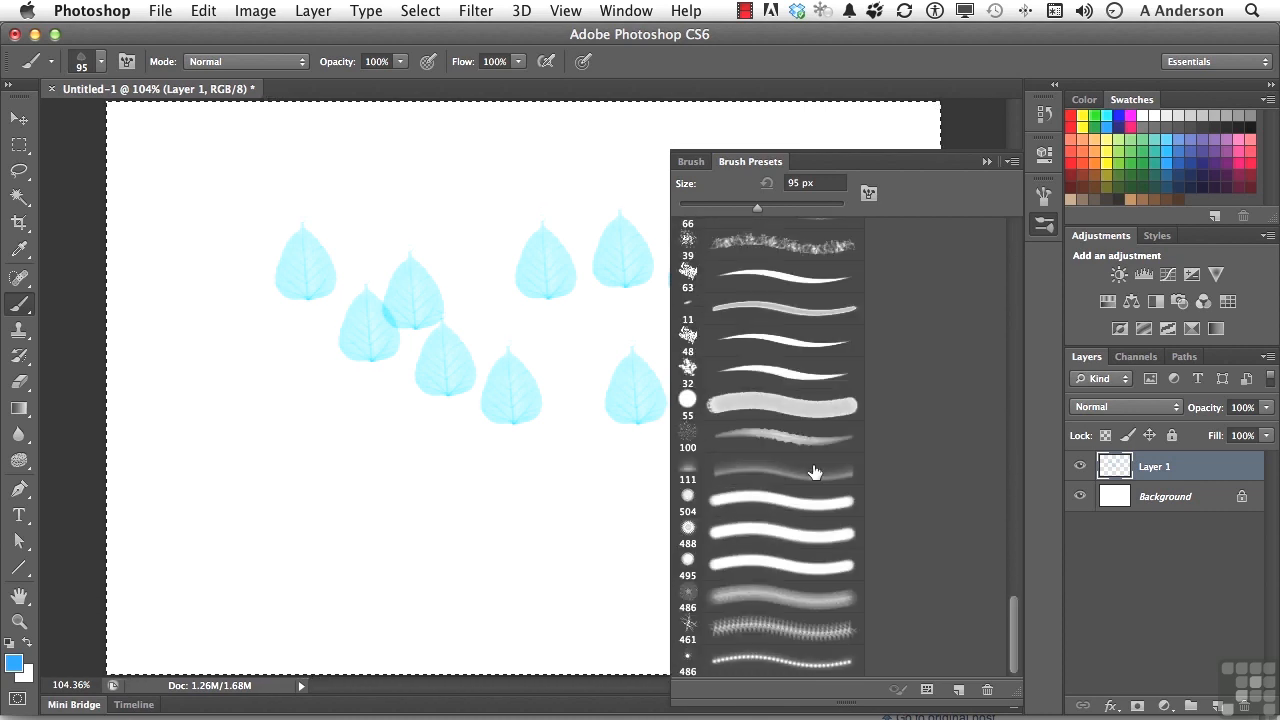
click(708, 536)
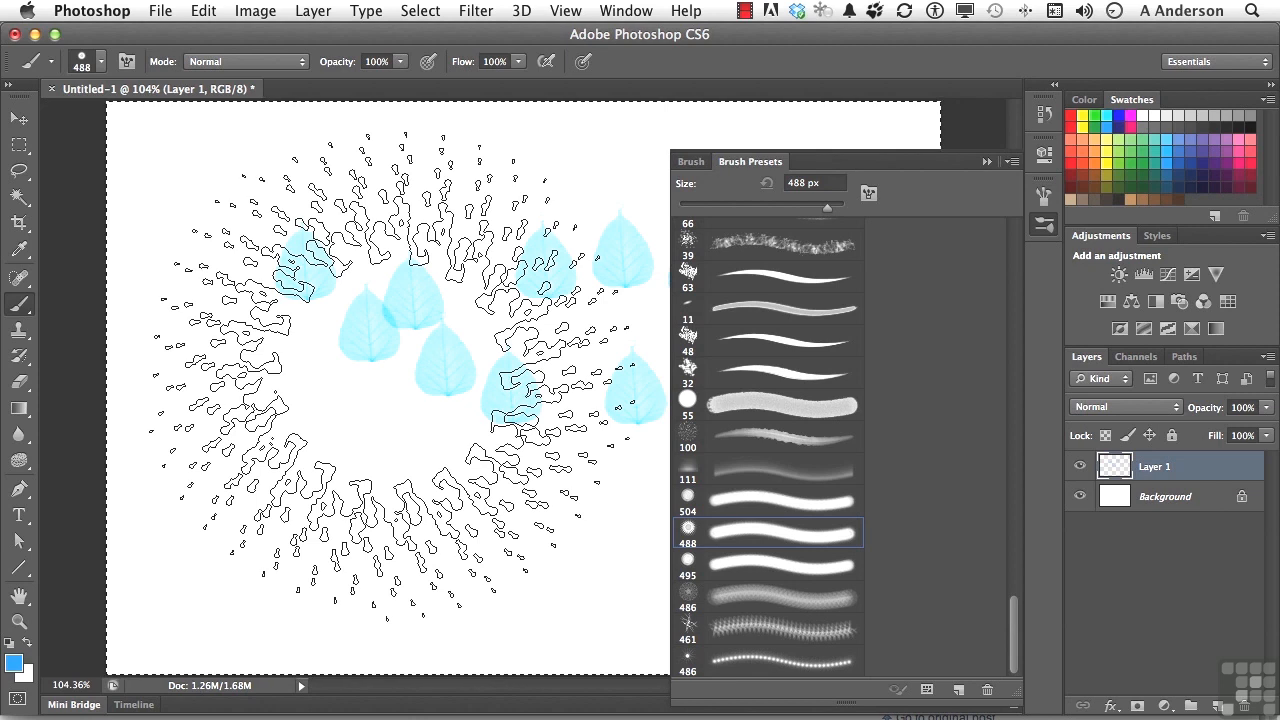
key(bracketleft)
key(bracketleft)
key(bracketleft)
key(bracketleft)
click(298, 482)
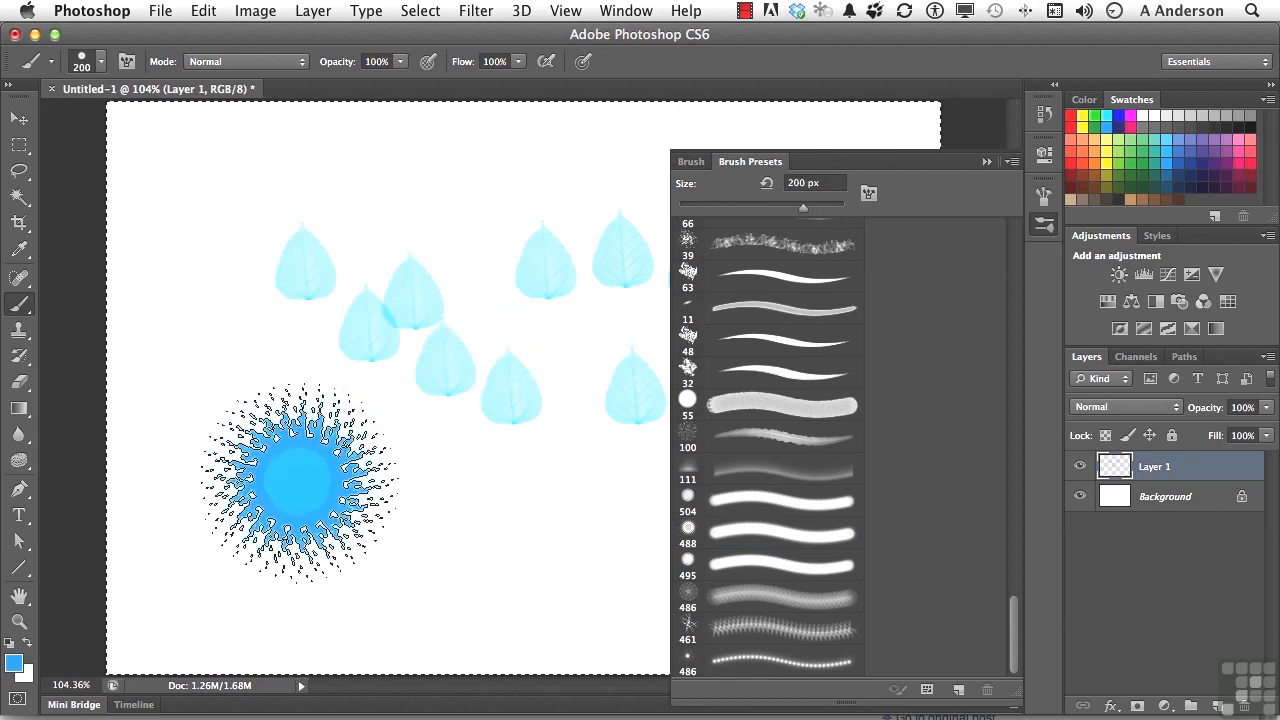
click(506, 540)
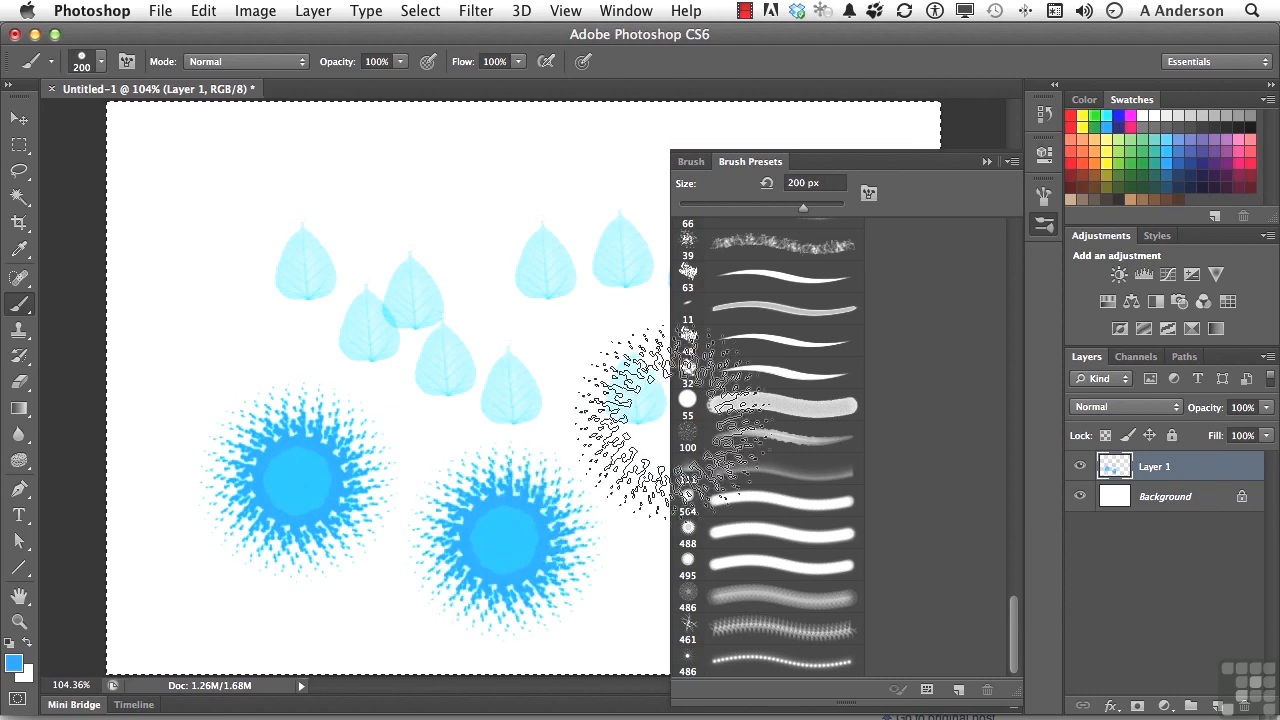
click(986, 163)
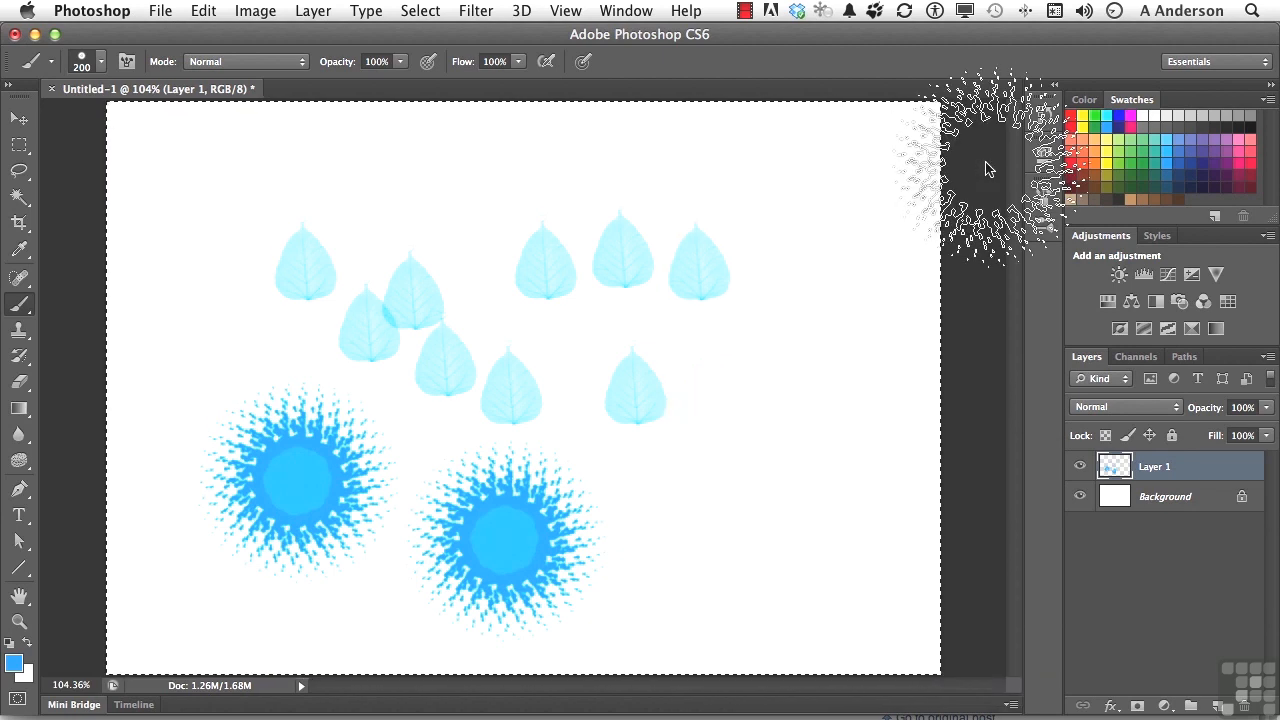
Stamp one dab with the first soft round brush preset in the canvas's upper-right area and clear everything from Layer 1.
right_click(754, 252)
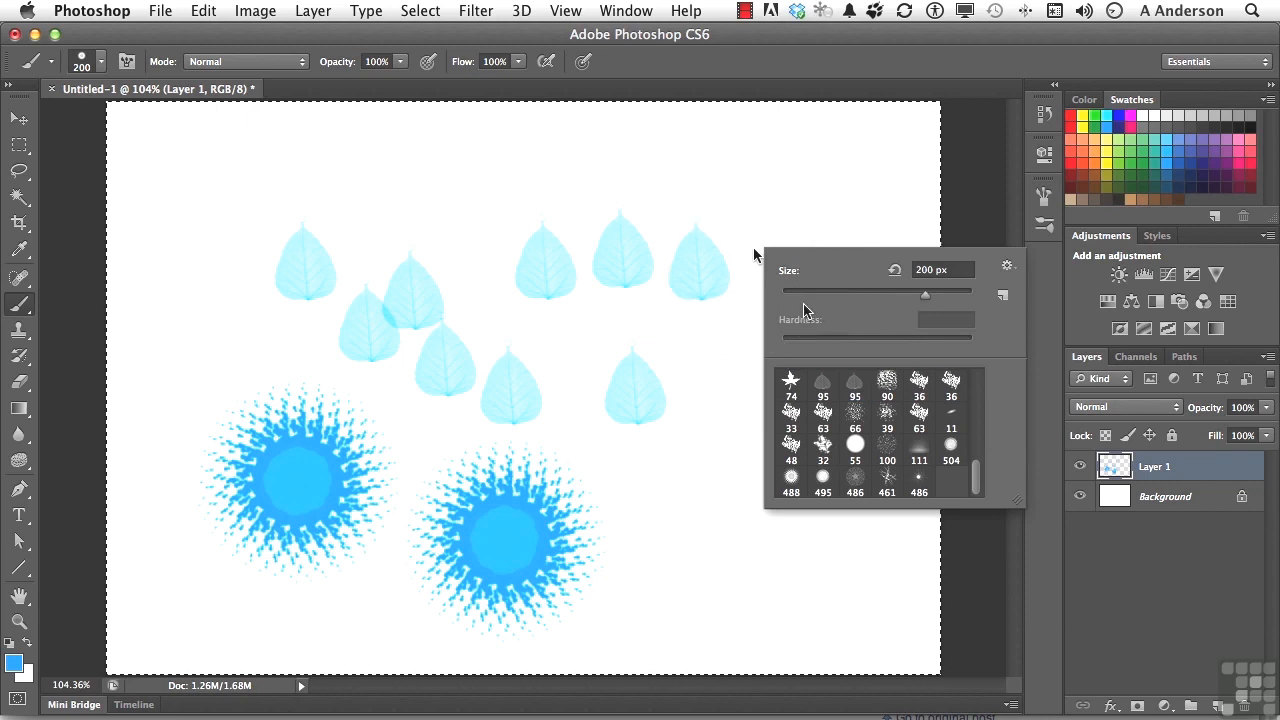
scroll(884, 415, up, 5)
click(791, 385)
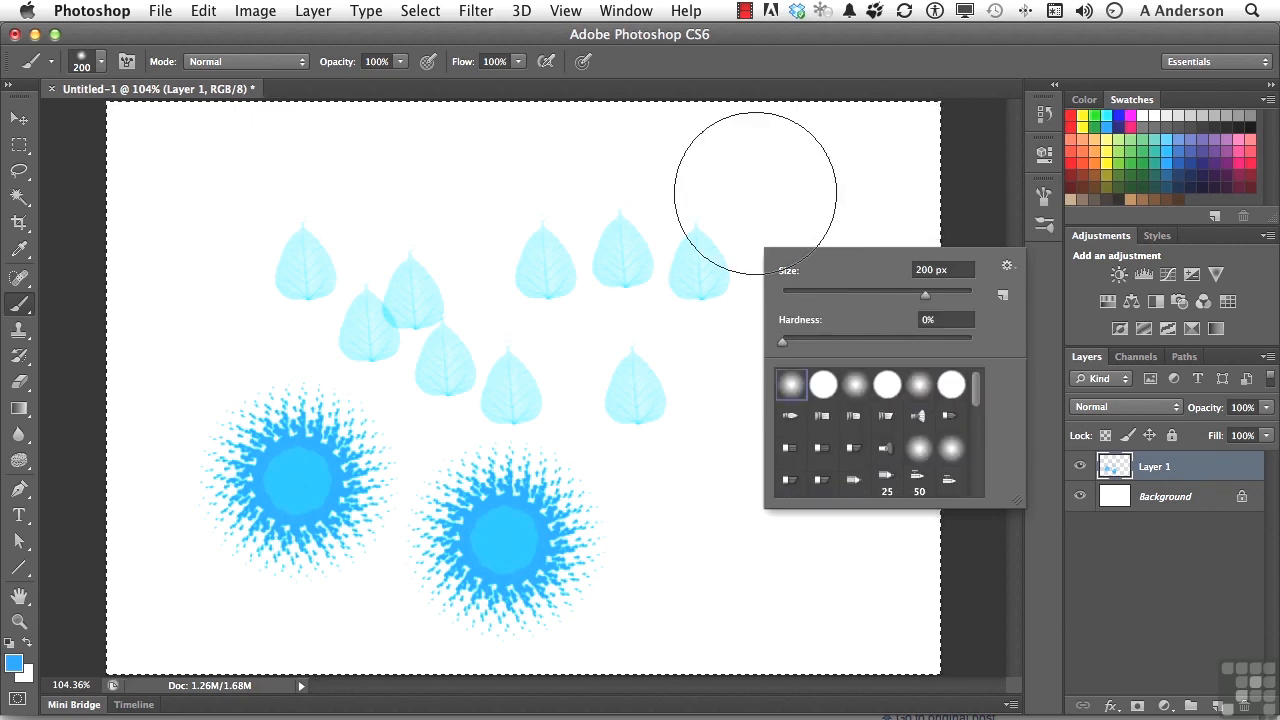
click(755, 193)
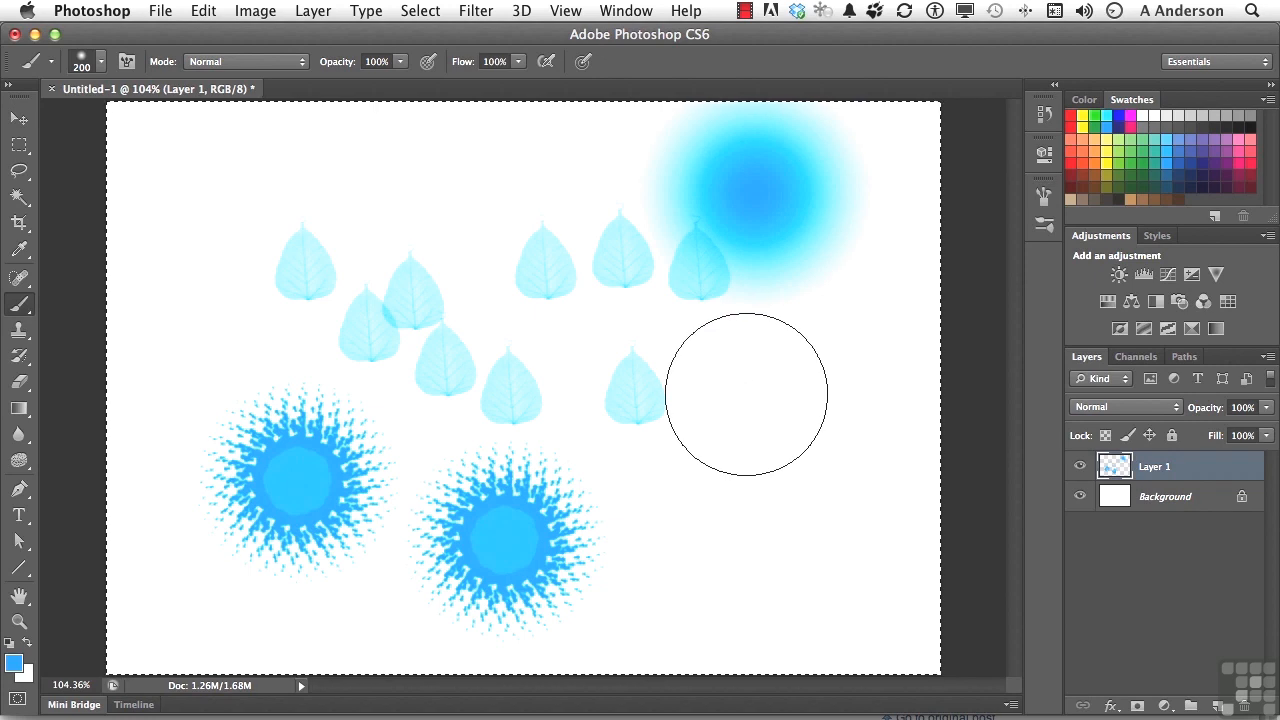
key(Delete)
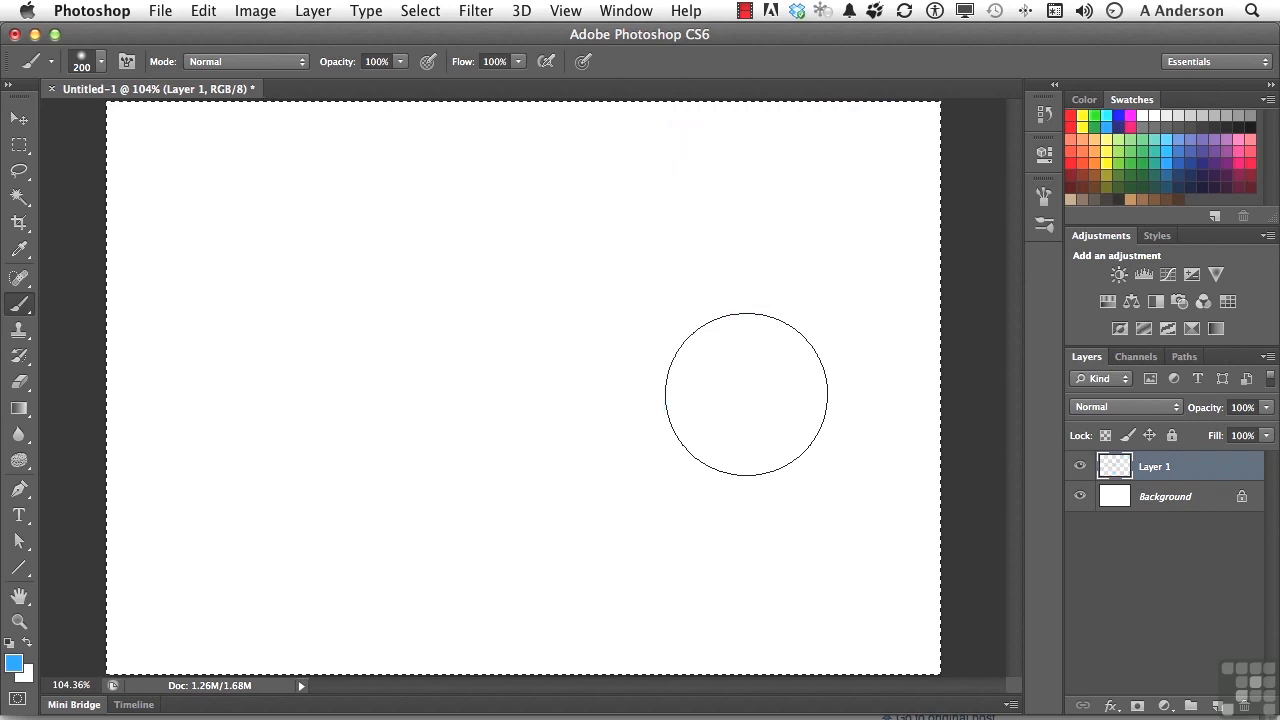
Examine the list of blending modes available for the Brush tool, keeping Normal.
click(211, 62)
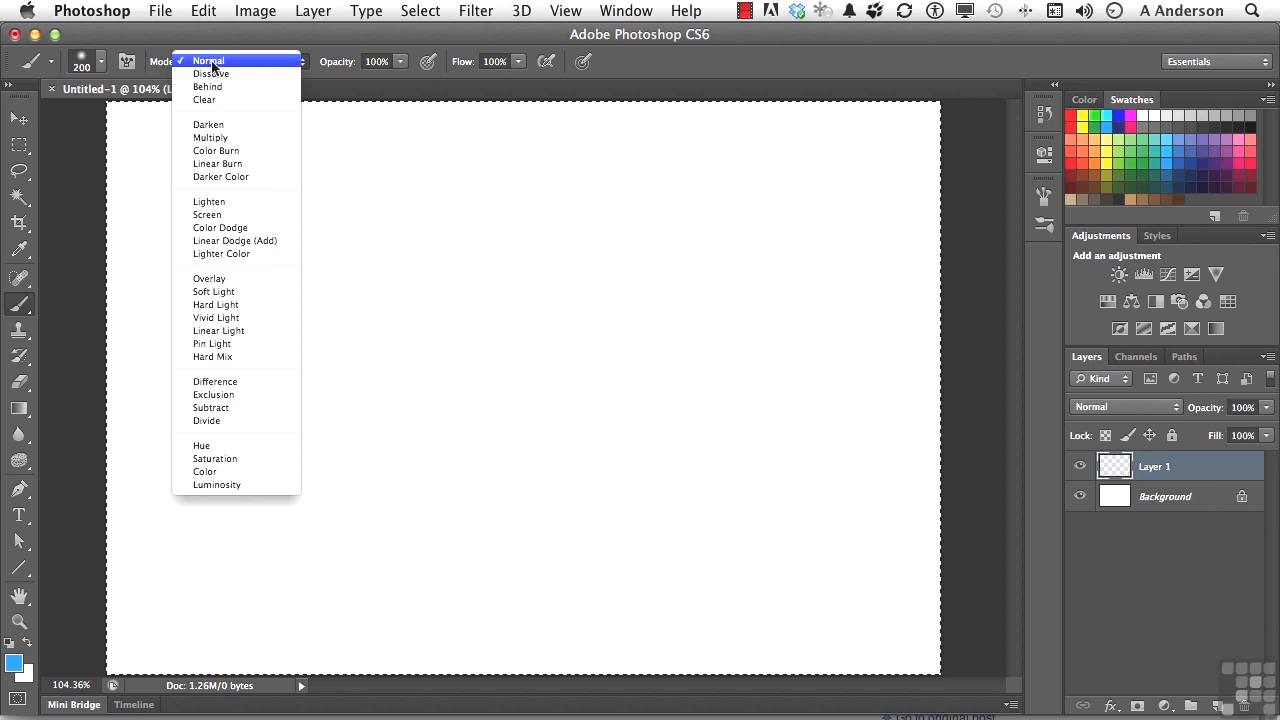
click(211, 64)
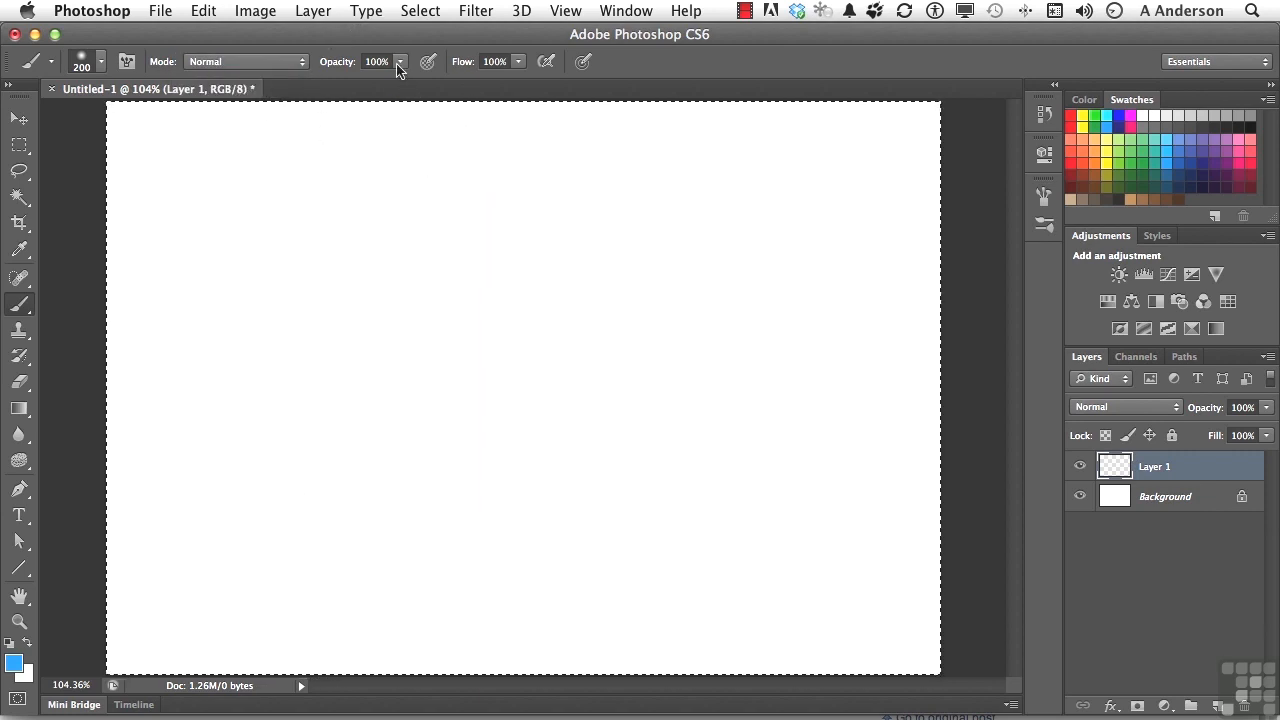
Reduce the brush size to 90 px and paint a wavy blue stroke at 100% opacity across the canvas's upper part.
key(bracketleft)
key(bracketleft)
key(bracketleft)
key(bracketleft)
key(bracketleft)
click(329, 251)
mouse_move(329, 251)
mouse_down()
mouse_move(398, 240)
mouse_move(550, 268)
mouse_move(697, 240)
mouse_up()
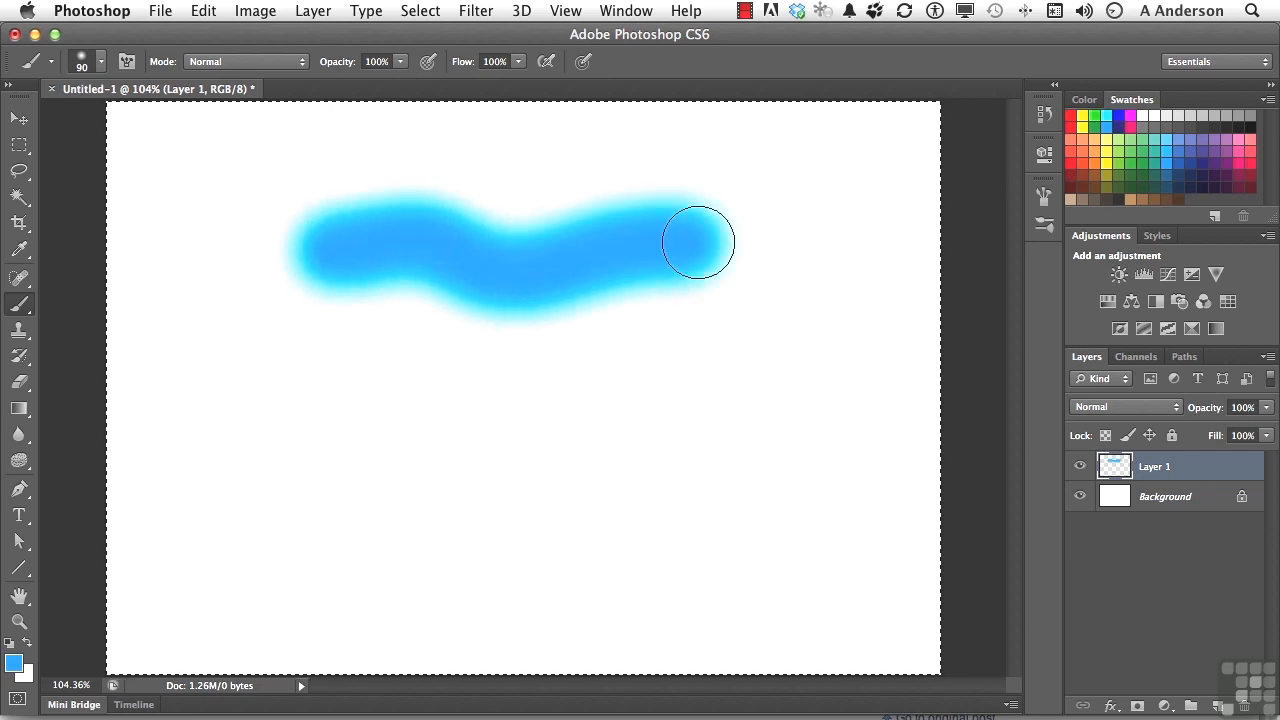
Set the brush opacity to 11% and paint a faint wavy stroke below the first, continuing it up to the canvas's upper edge.
click(400, 61)
drag(402, 84, 315, 87)
mouse_move(330, 437)
mouse_down()
mouse_move(367, 409)
mouse_move(584, 459)
mouse_move(790, 412)
mouse_up()
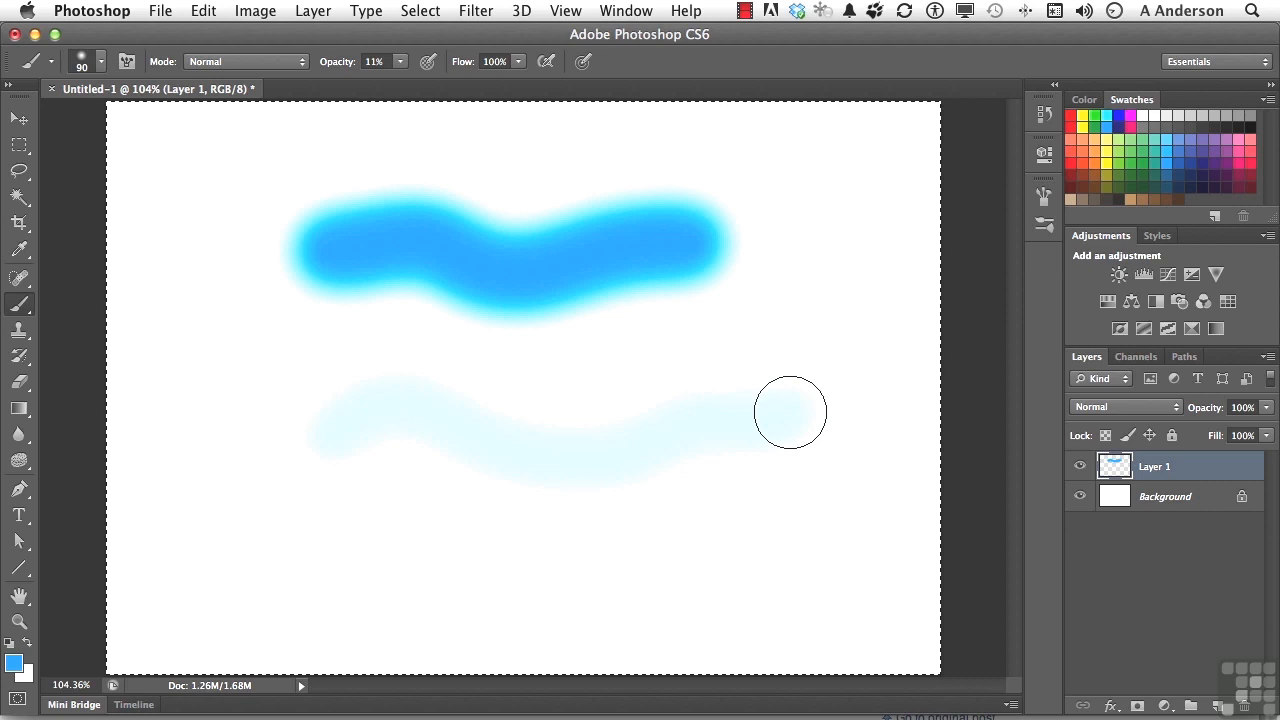
drag(790, 412, 625, 102)
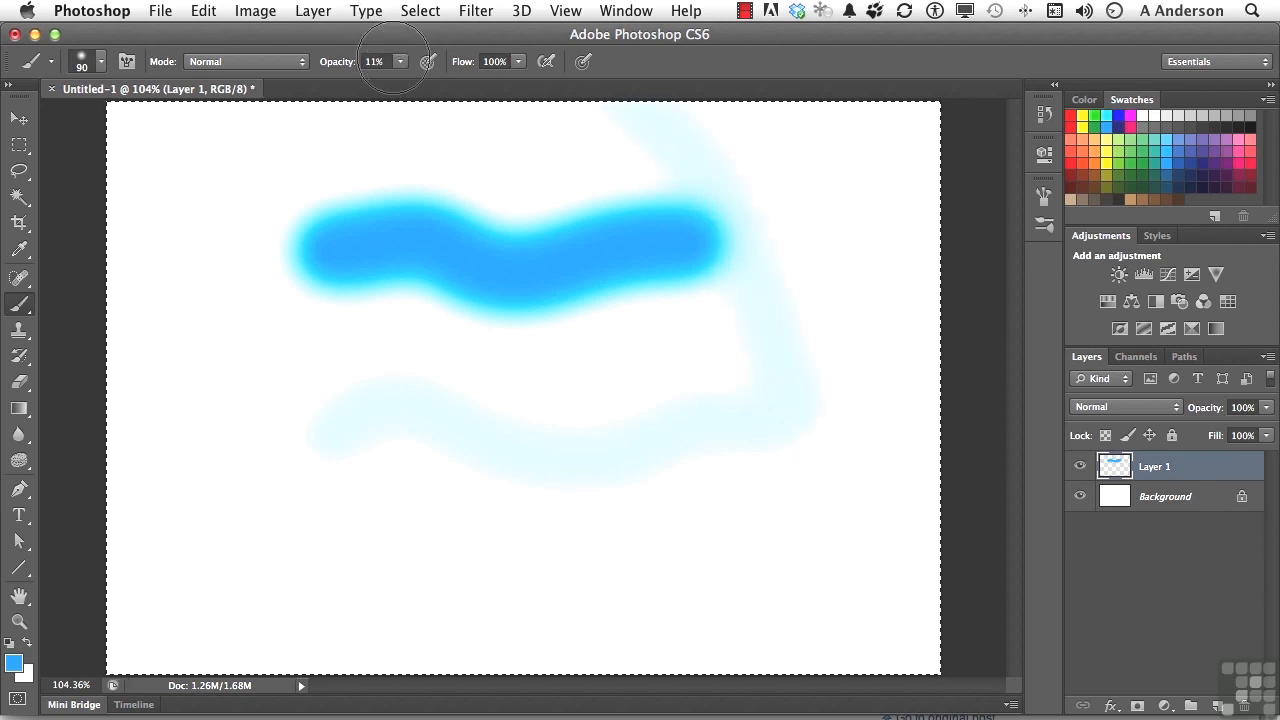
Set the brush opacity back to 100% and clear everything from Layer 1.
click(401, 62)
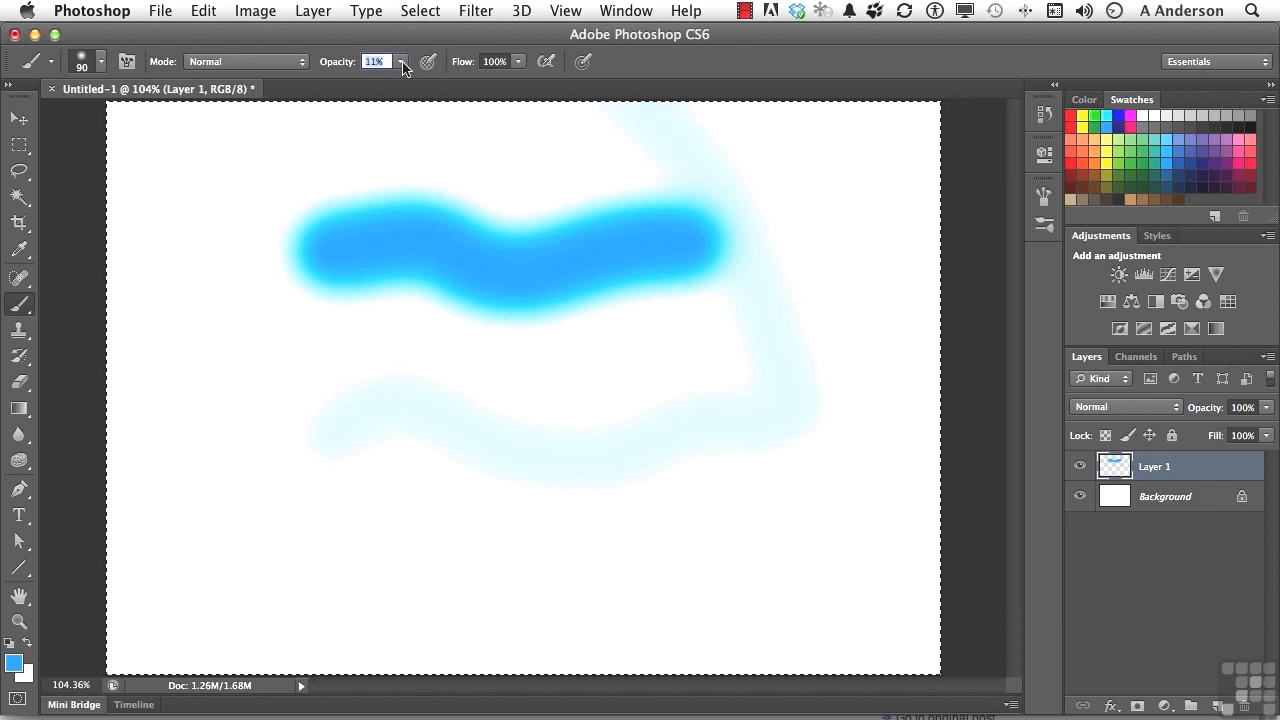
drag(403, 82, 507, 85)
click(667, 72)
key(Delete)
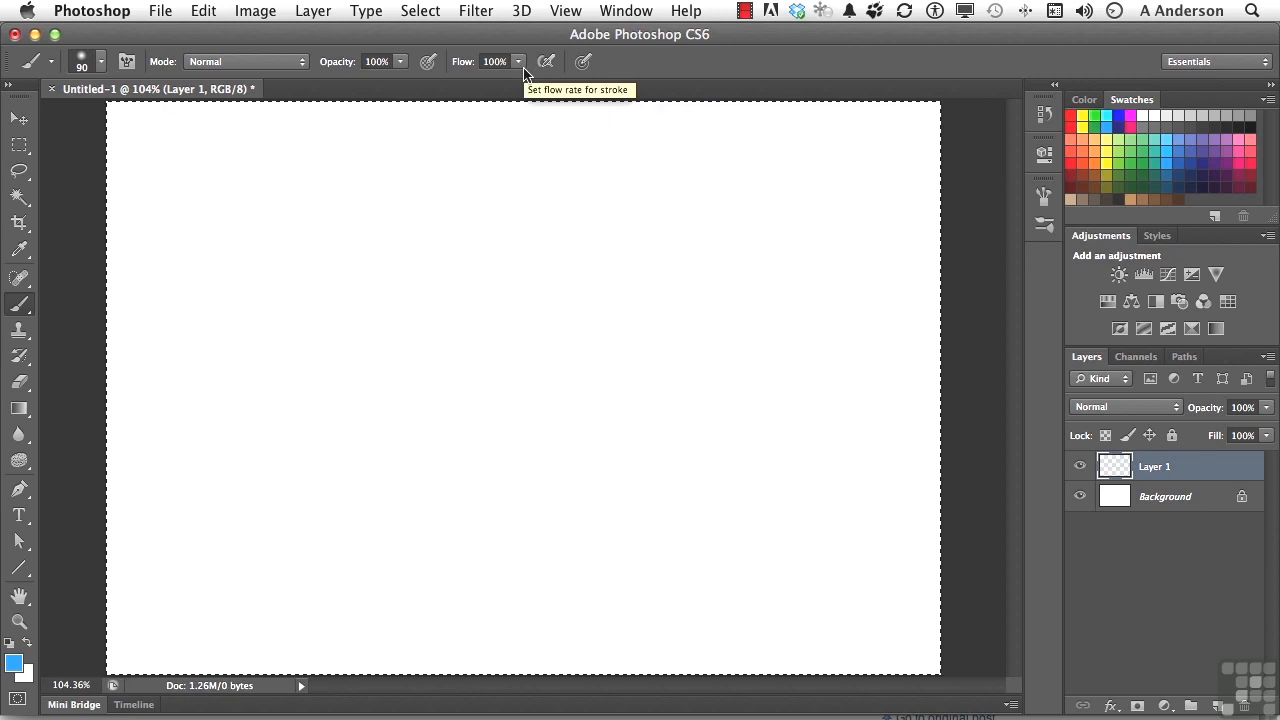
Set the brush flow to 10% and paint a straight horizontal stroke across the canvas's upper part.
click(518, 62)
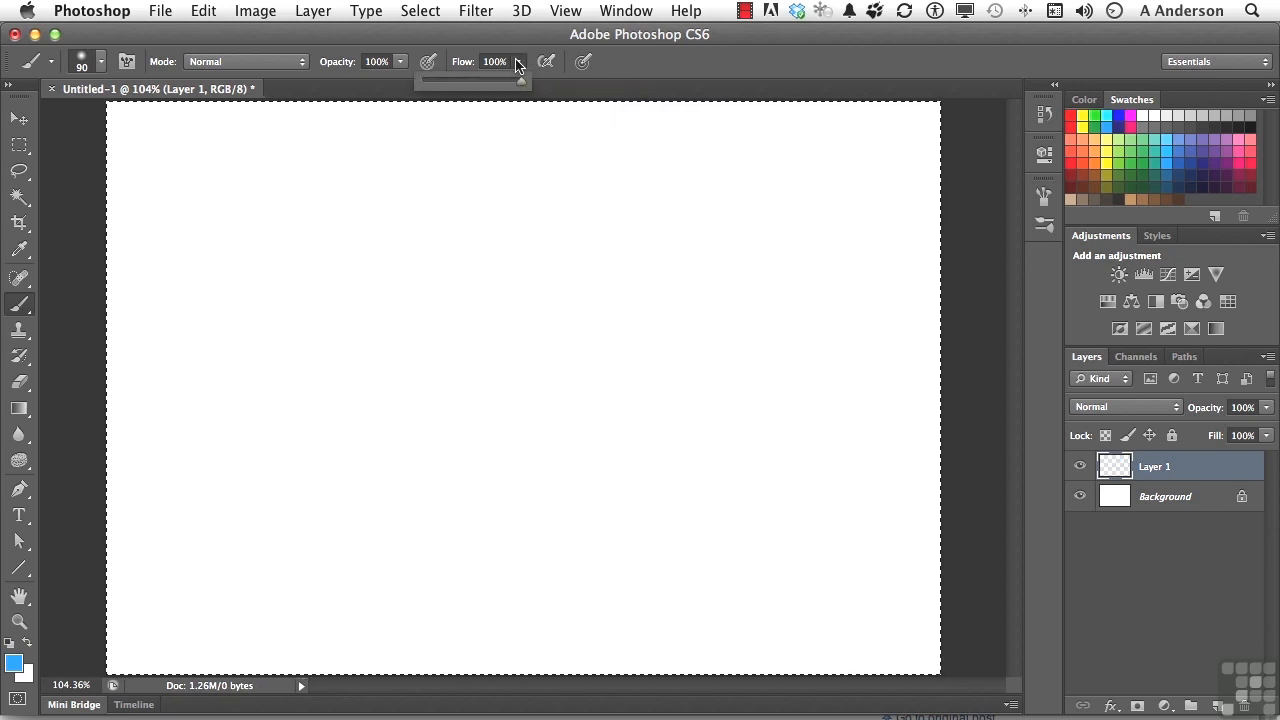
drag(521, 88, 446, 90)
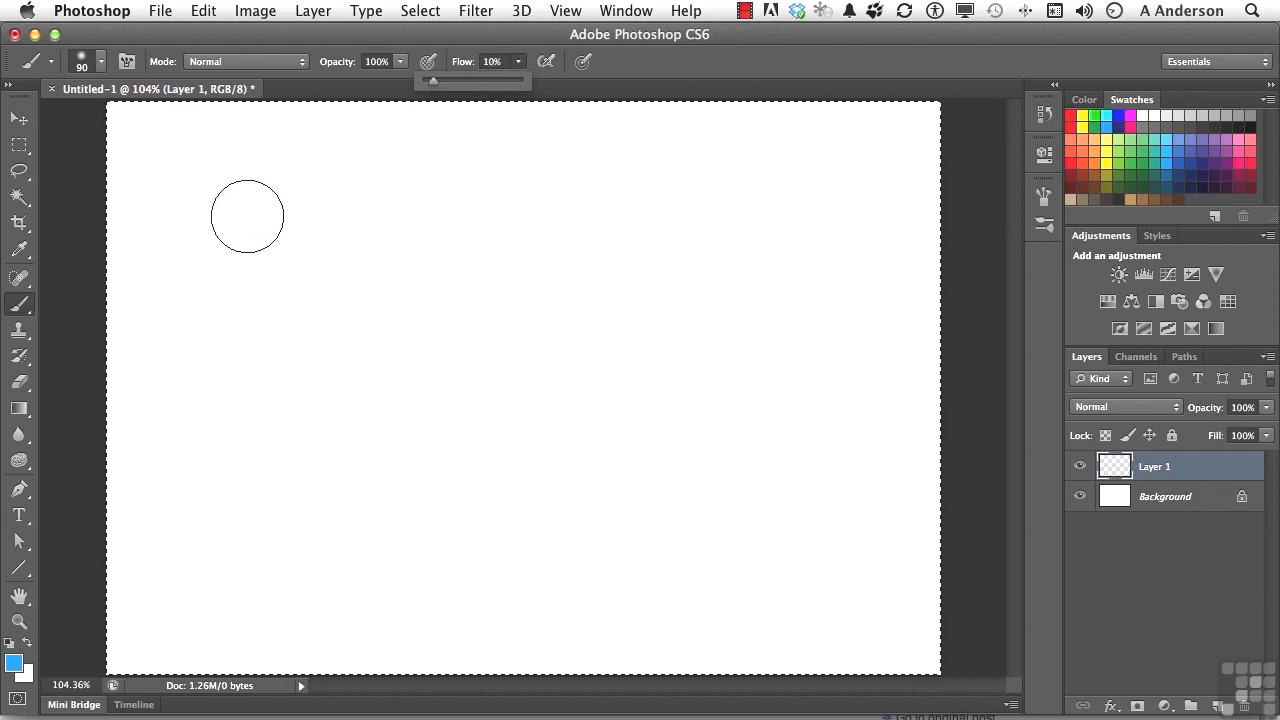
drag(247, 216, 825, 213)
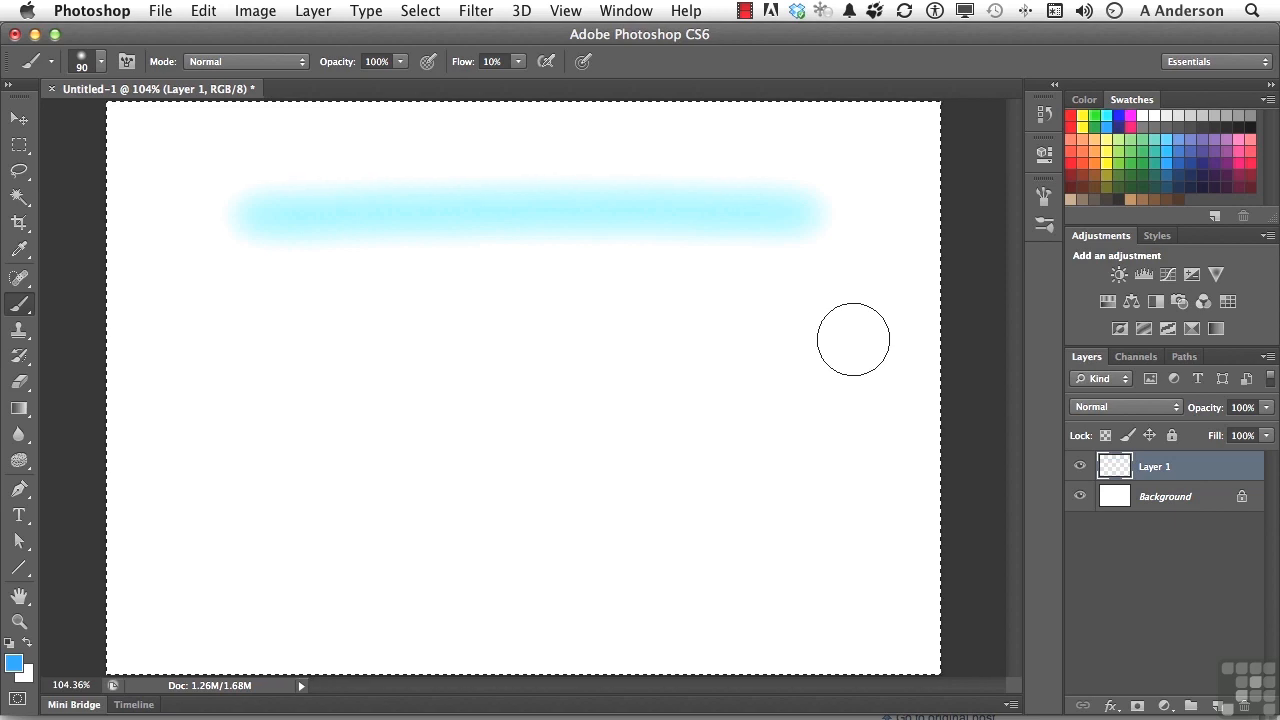
Set the brush opacity to 10% and flow to 100%, and paint a pale band of overlapping strokes below the first stroke.
click(376, 62)
text(10)
key(Tab)
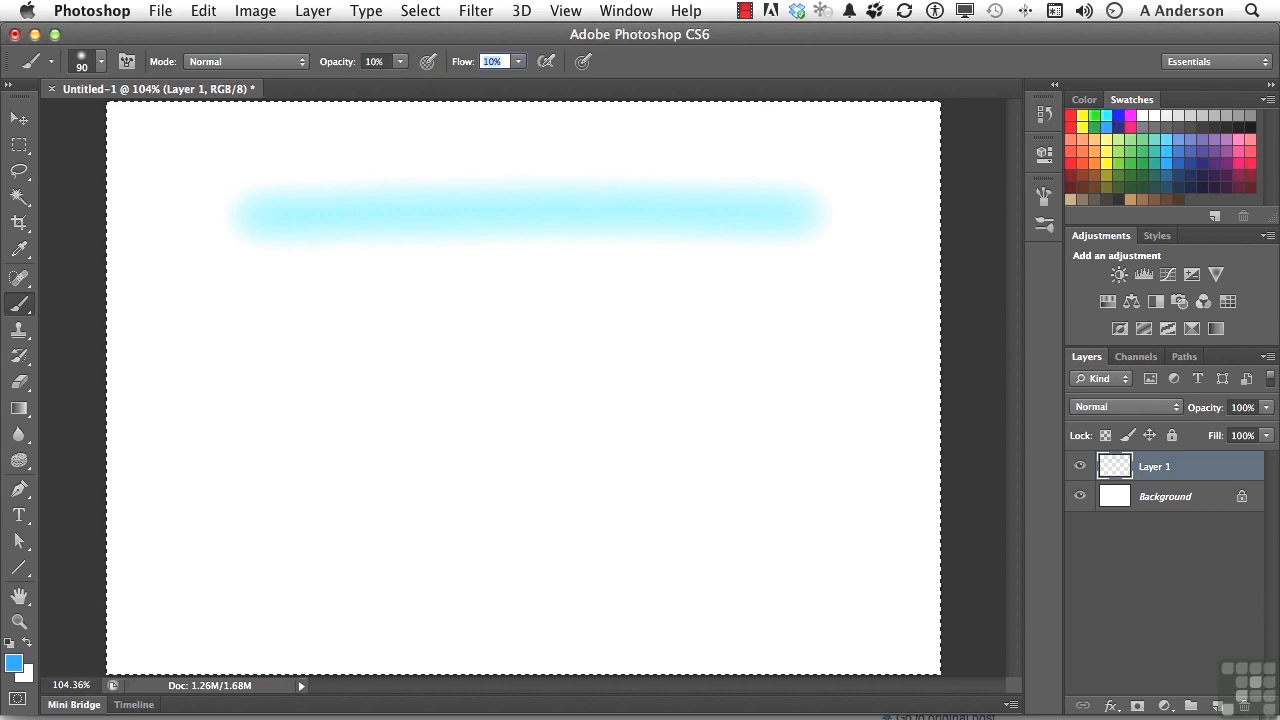
click(517, 62)
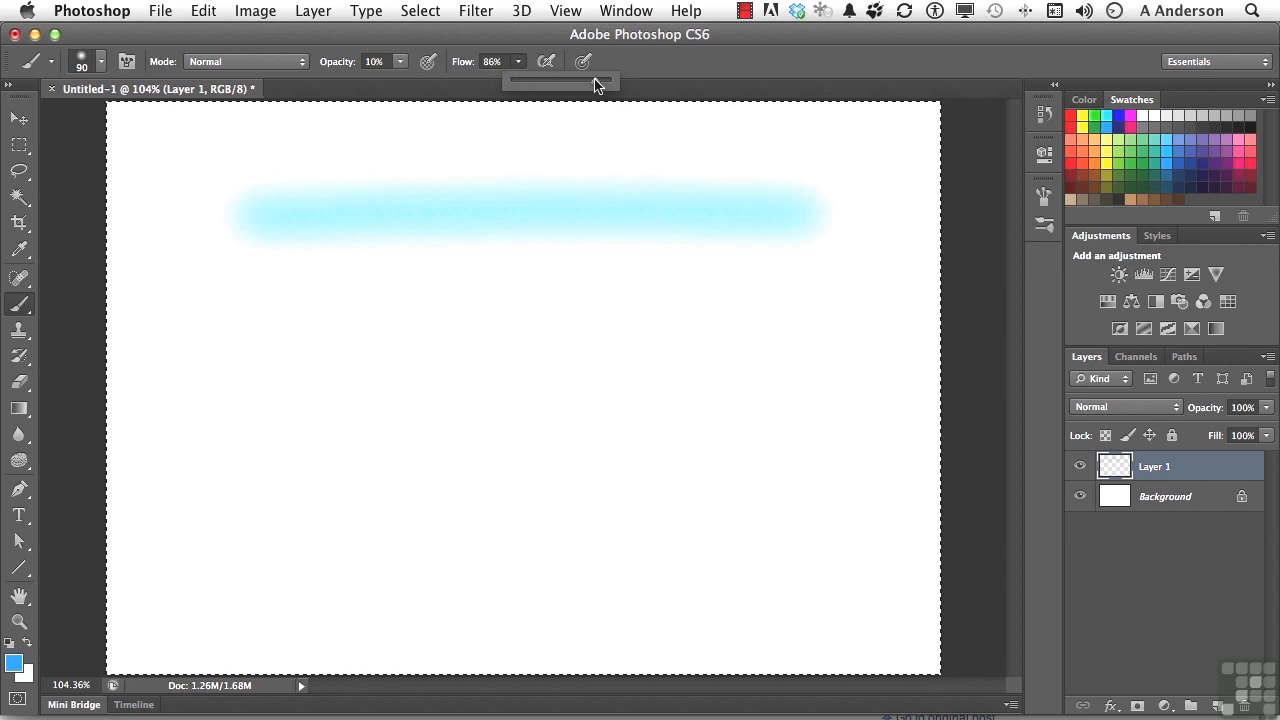
drag(610, 85, 613, 86)
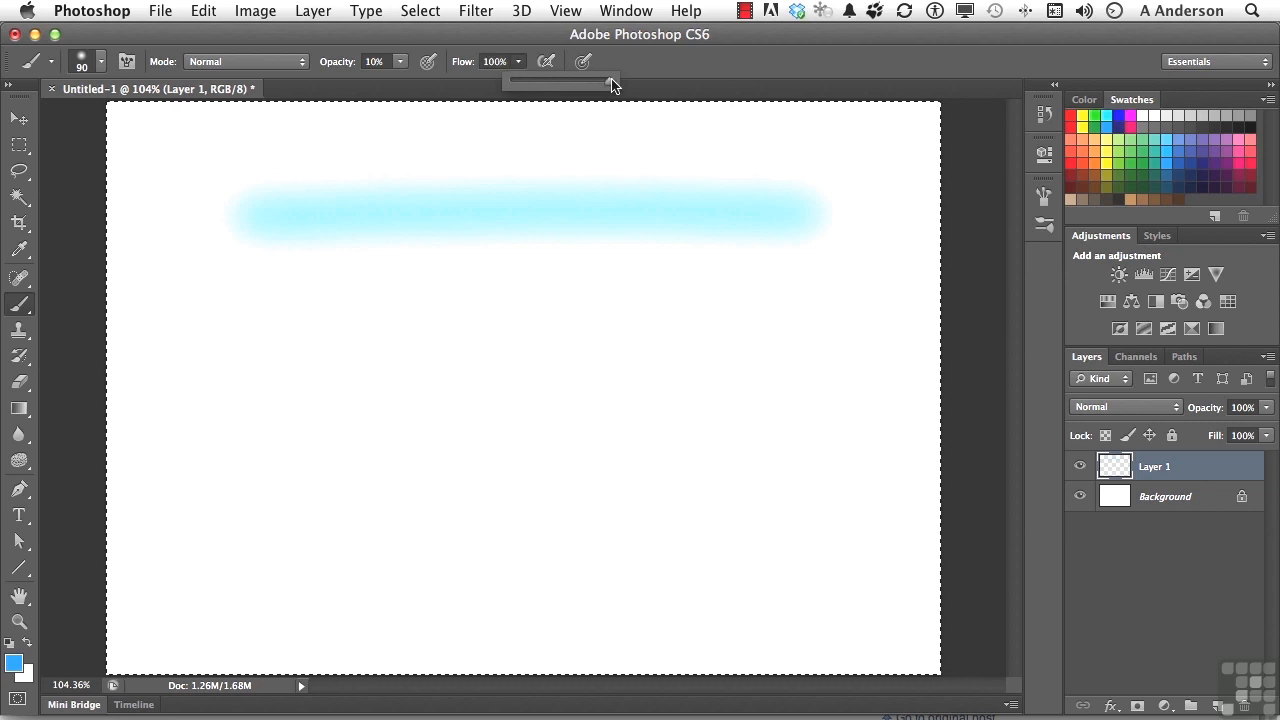
click(662, 77)
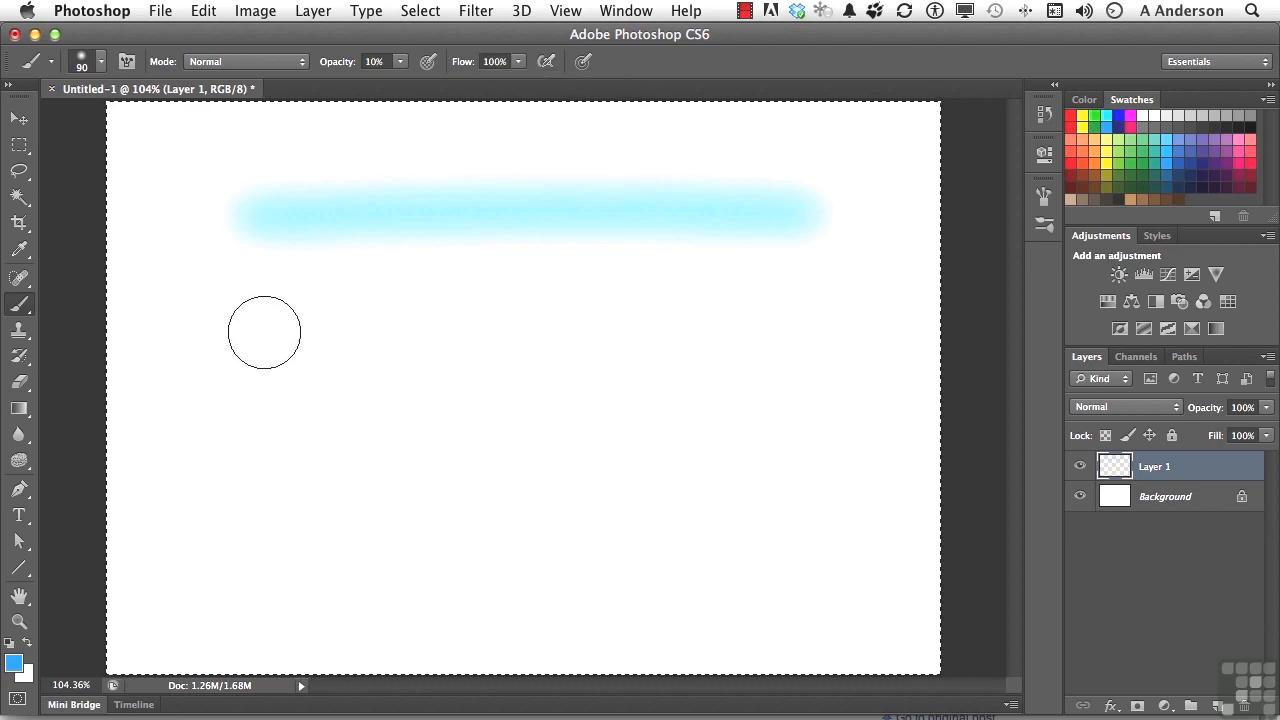
mouse_move(280, 331)
mouse_down()
mouse_move(823, 334)
mouse_move(262, 339)
mouse_move(760, 343)
mouse_move(271, 334)
mouse_move(760, 343)
mouse_move(377, 349)
mouse_move(250, 336)
mouse_move(846, 346)
mouse_move(542, 323)
mouse_up()
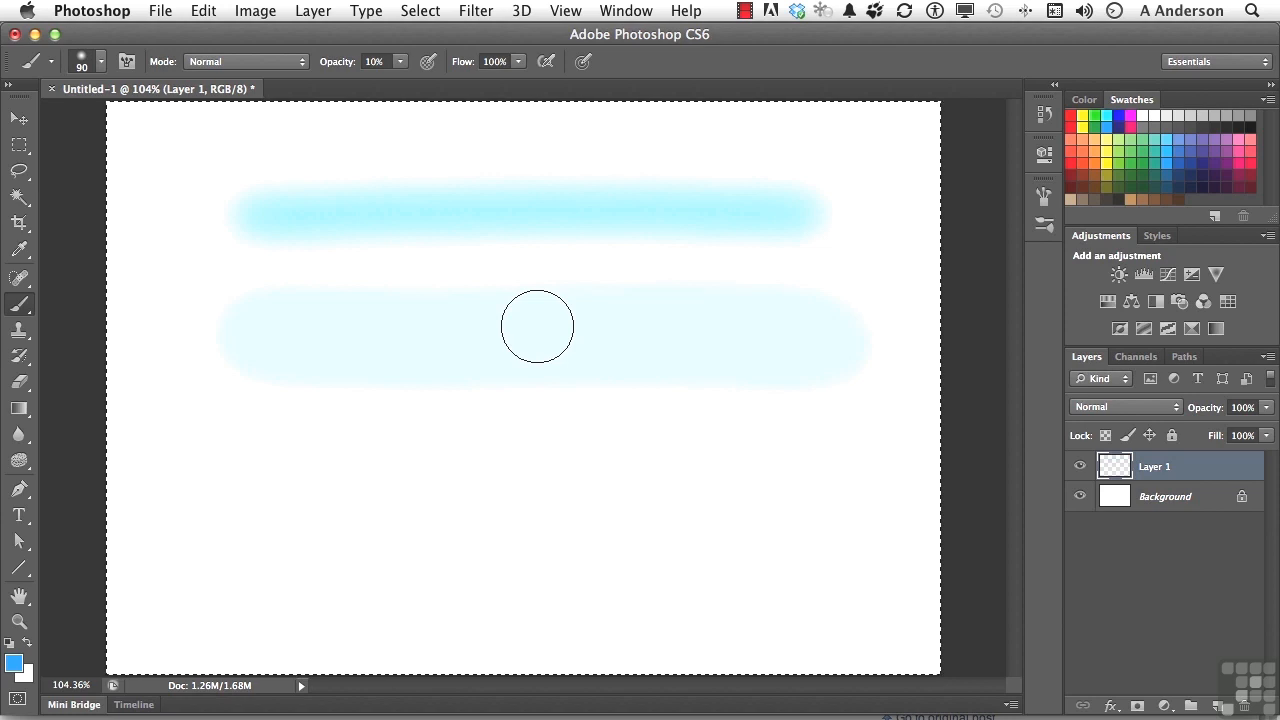
mouse_move(537, 326)
mouse_down()
mouse_move(320, 334)
mouse_move(695, 337)
mouse_move(450, 341)
mouse_move(554, 337)
mouse_up()
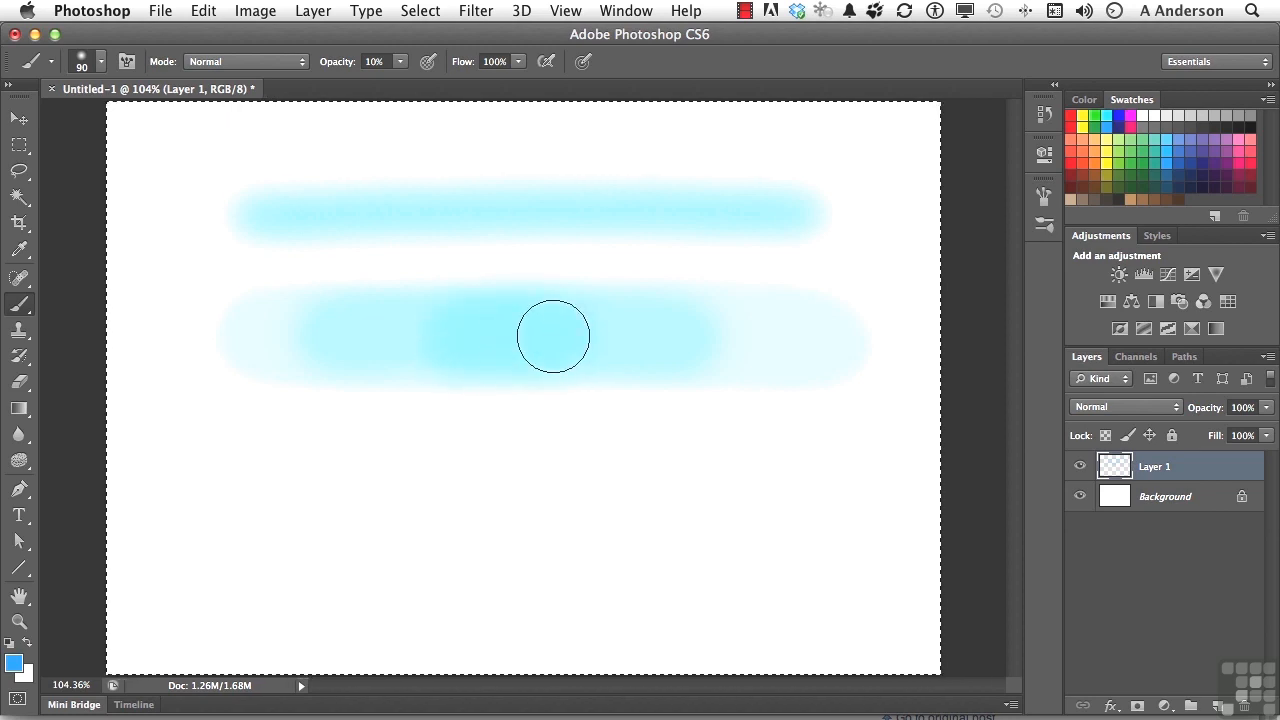
Set the brush opacity to 100% and flow to 10%, and build up a blue stroke by painting back and forth in the lower part.
click(399, 62)
drag(398, 85, 513, 91)
click(513, 86)
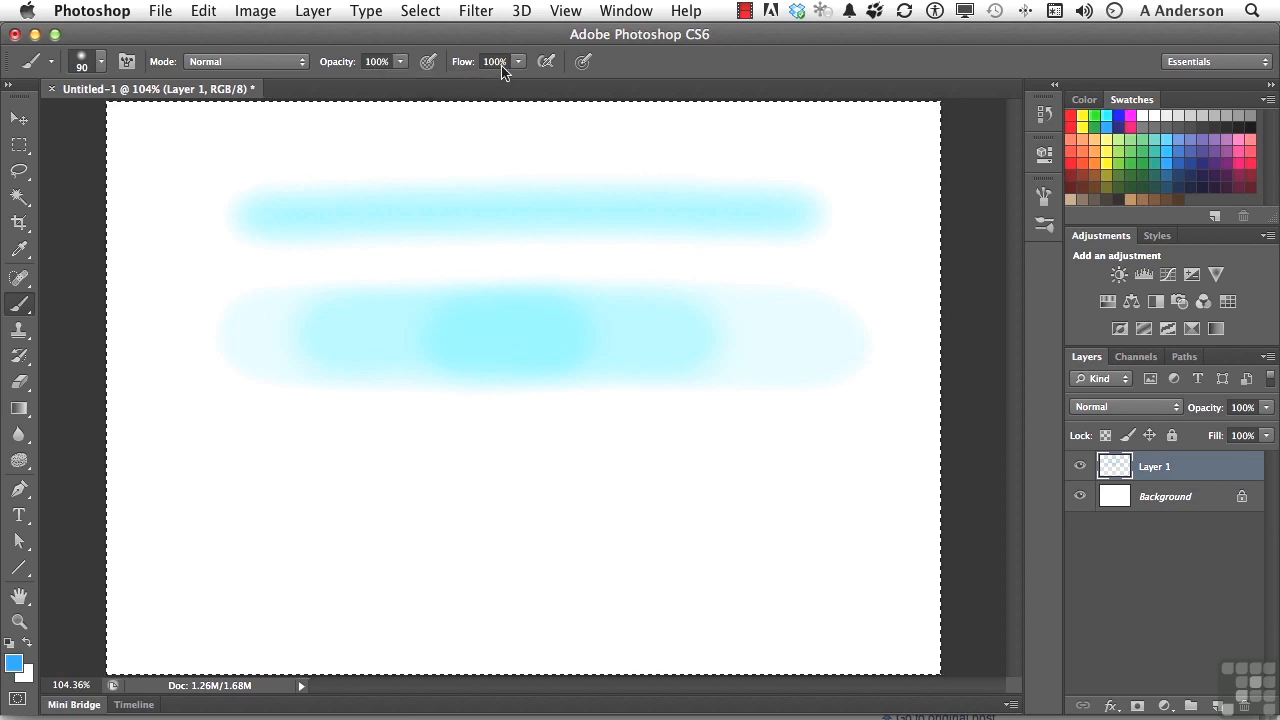
click(498, 61)
text(10)
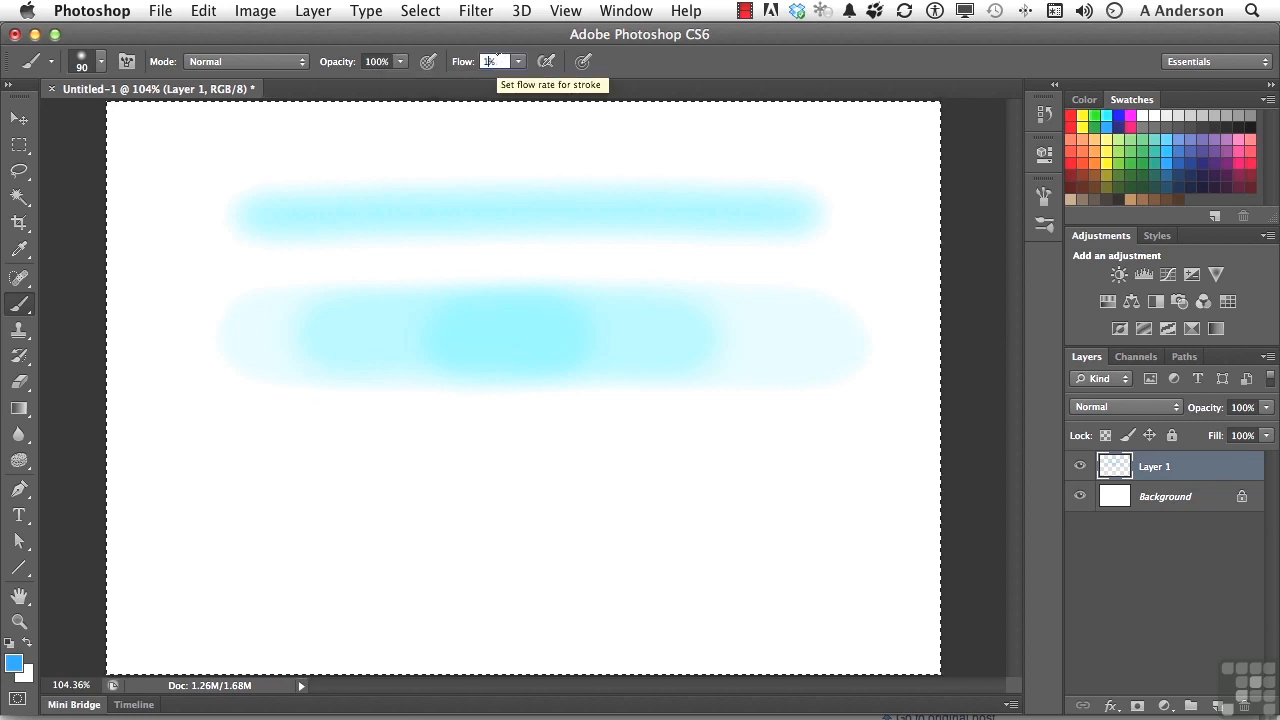
key(shift+Tab)
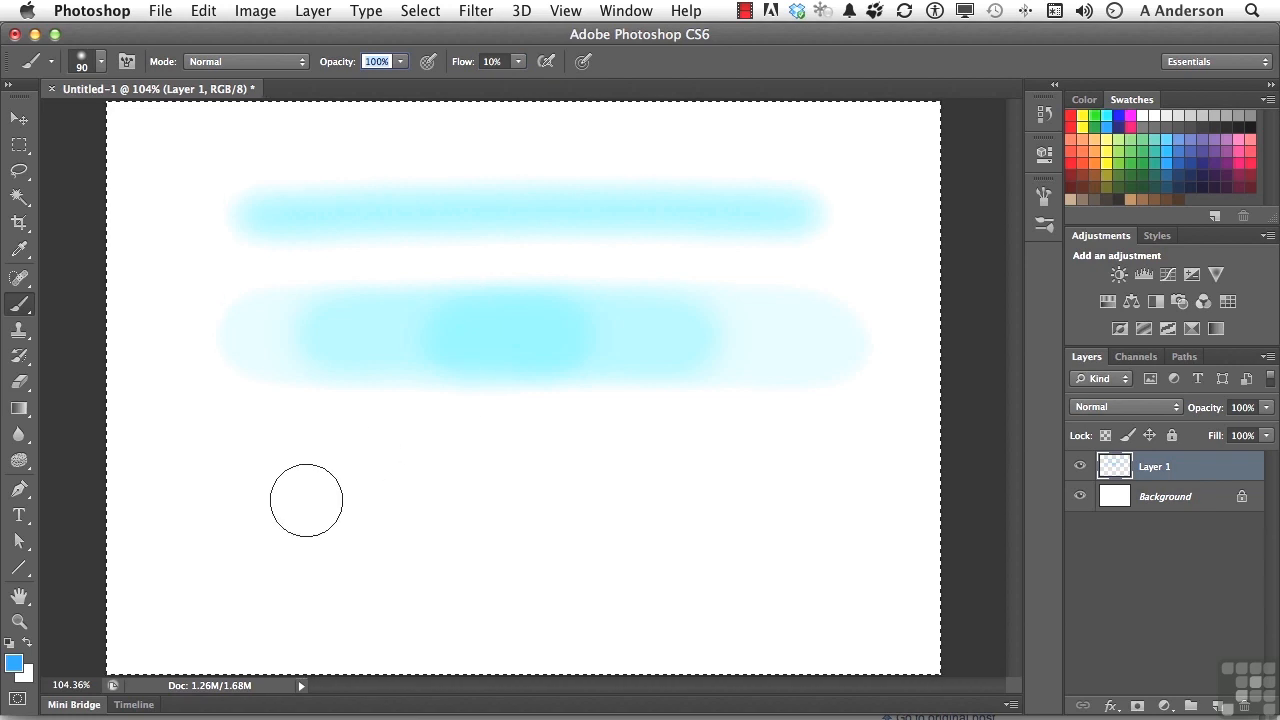
mouse_move(306, 500)
mouse_down()
mouse_move(750, 473)
mouse_move(286, 509)
mouse_move(783, 472)
mouse_move(329, 514)
mouse_up()
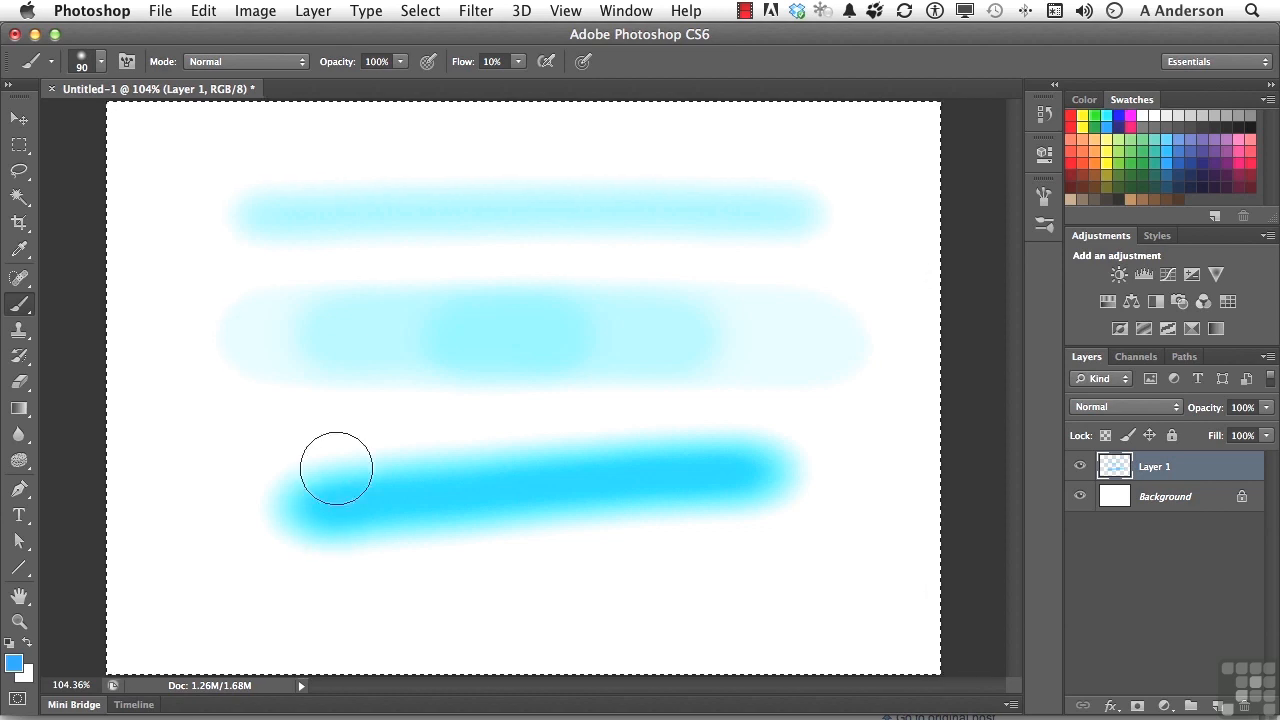
Set the brush flow to 100% and paint a solid blue stroke over the uppermost pale stroke.
click(520, 62)
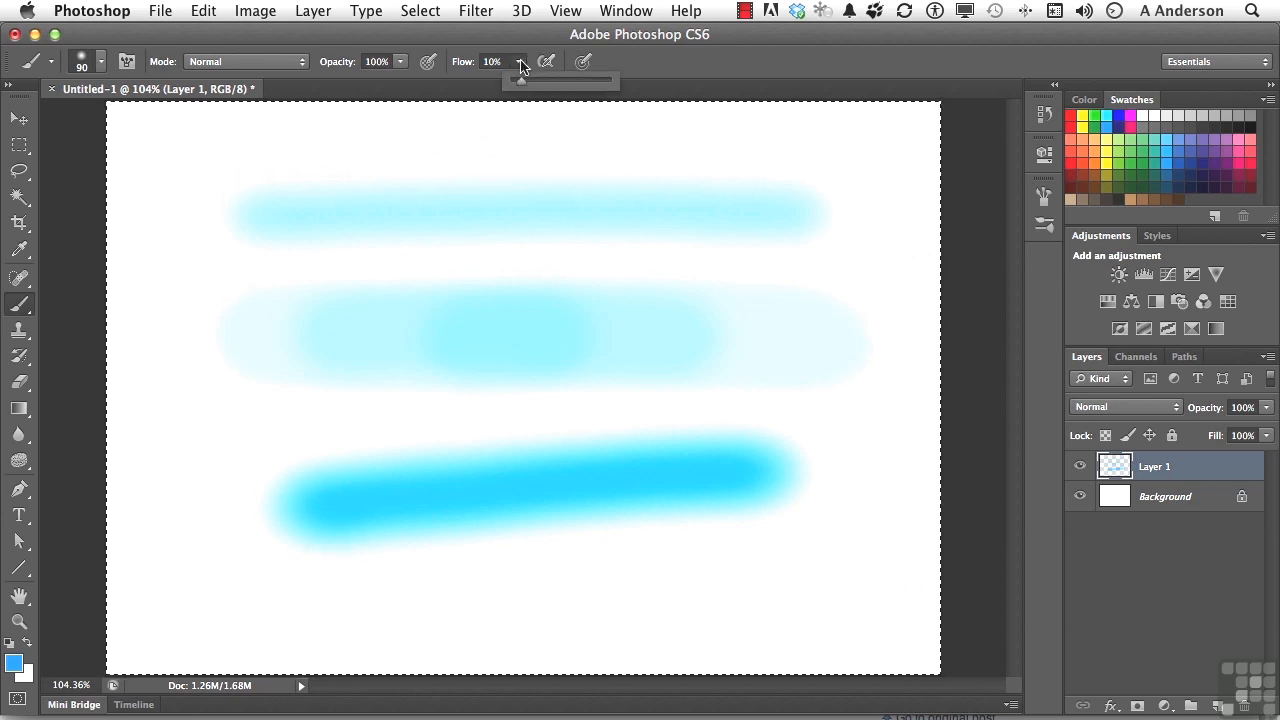
drag(583, 87, 612, 86)
drag(314, 234, 689, 251)
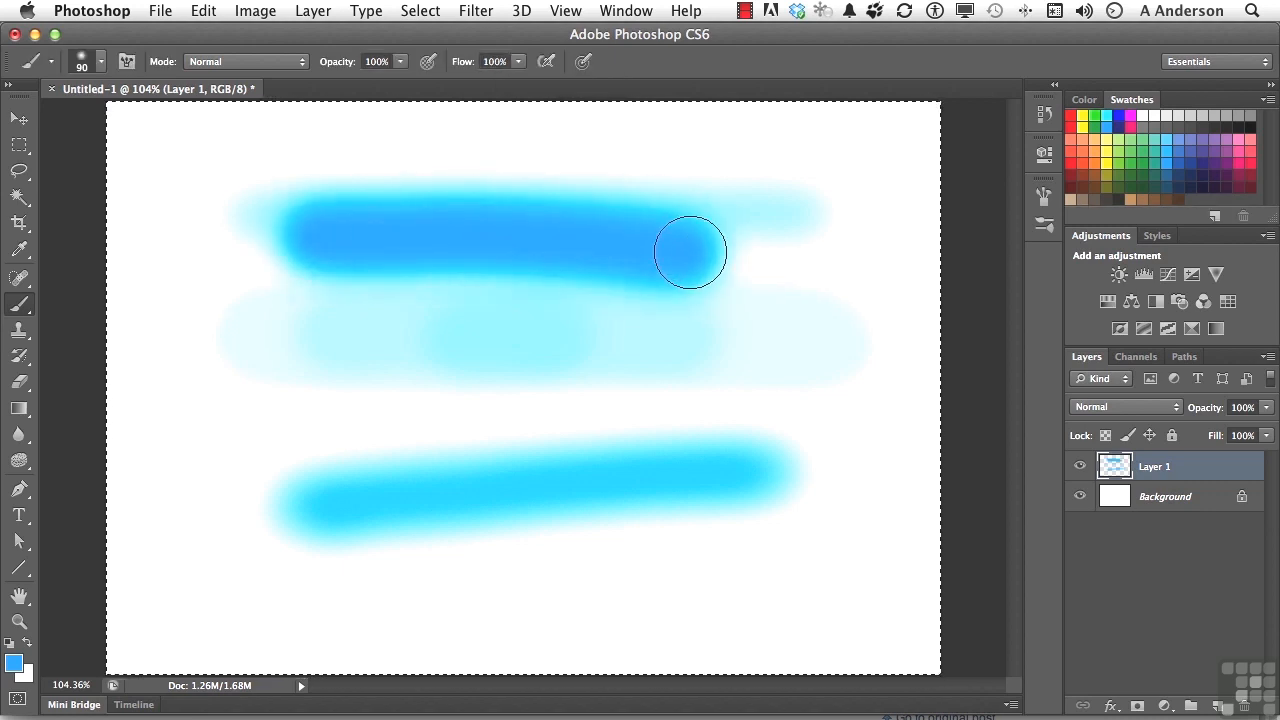